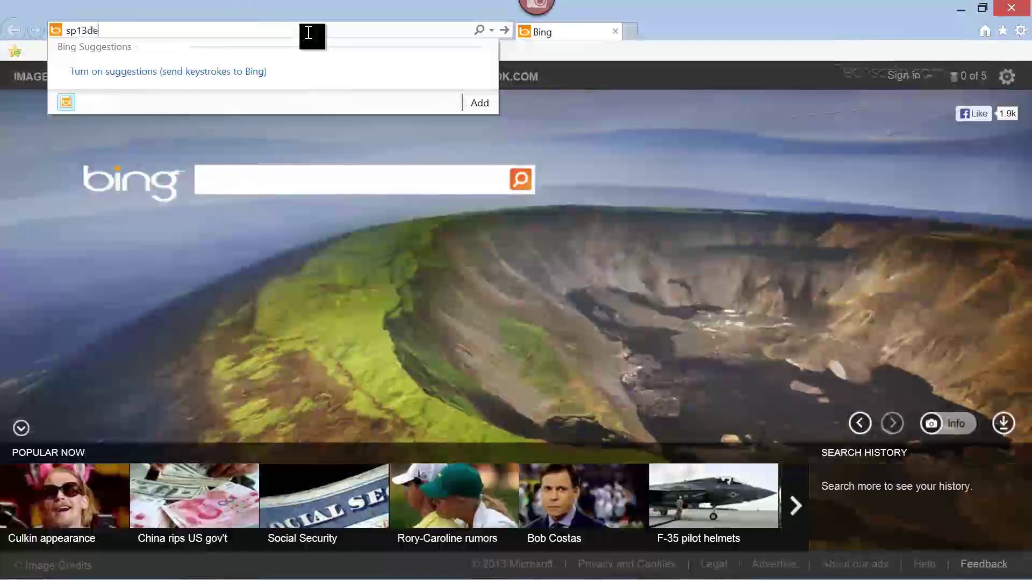
- Load sp13devca.techscrip.com and sign in with the administrator user name and password
text(vca.techscrip.com)
key(Return)
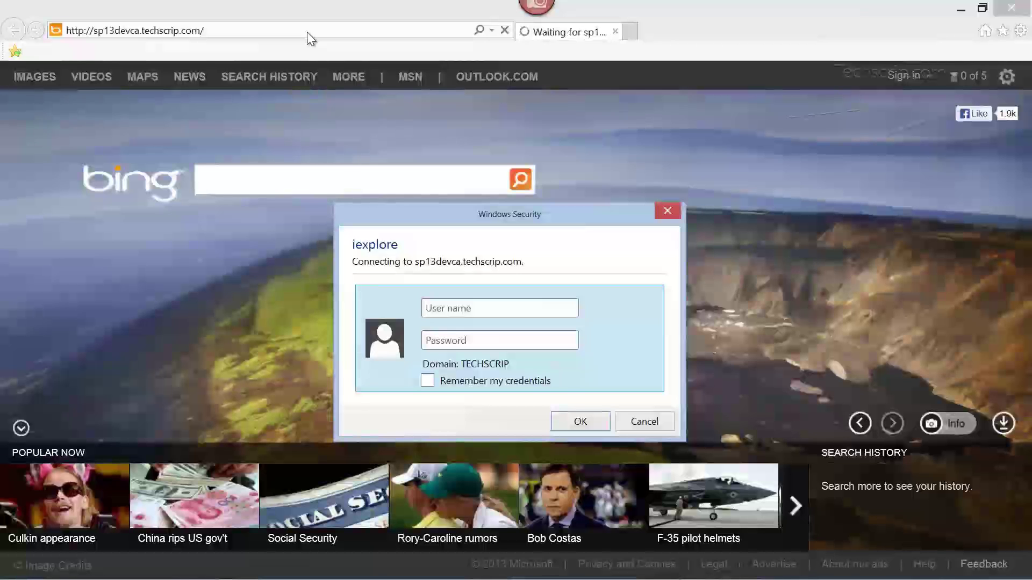
text(spadmin)
key(Tab)
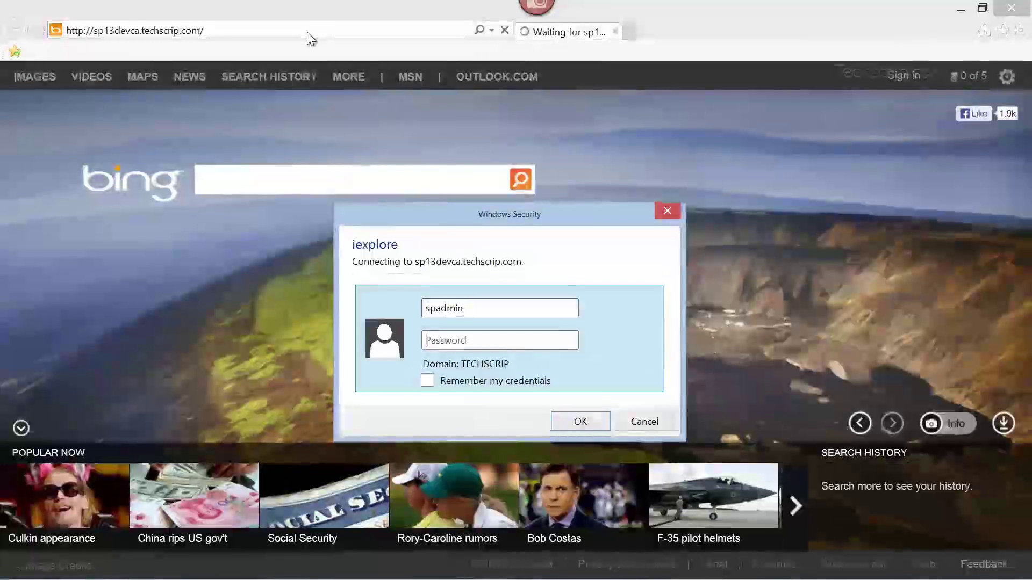
text(••)
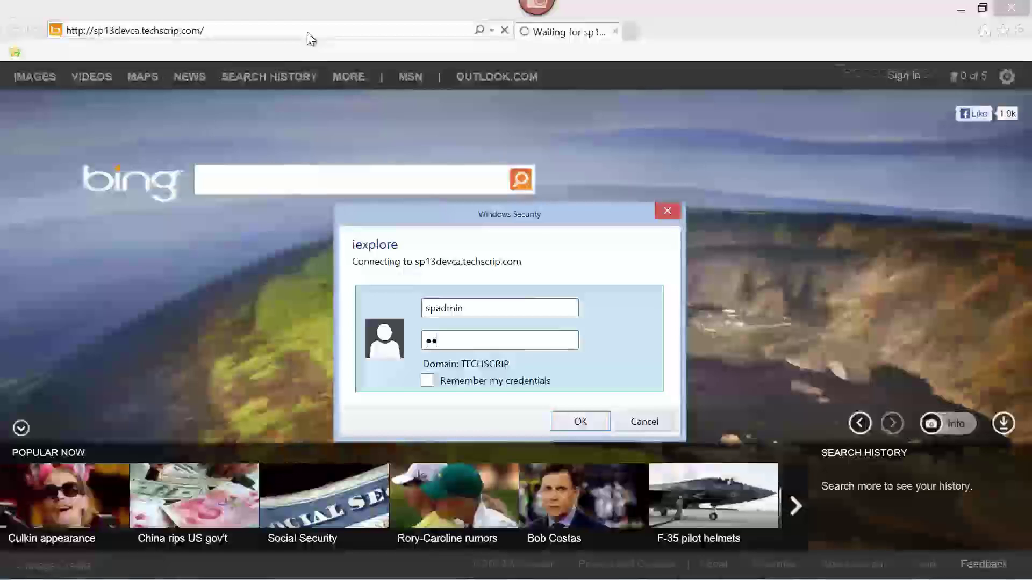
text(•••••••••)
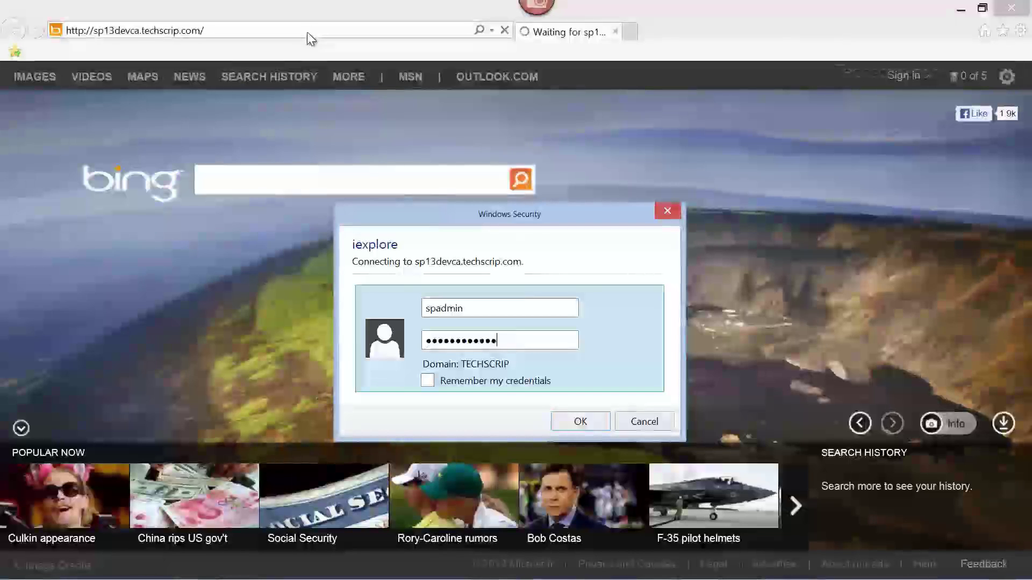
click(591, 424)
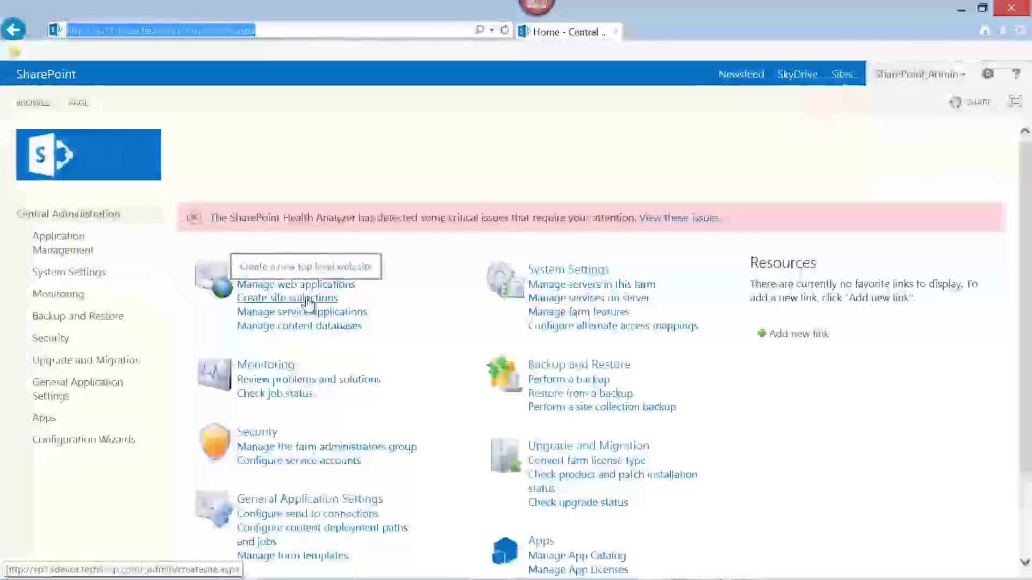
- Go to Application Management and start a new site collection
click(46, 244)
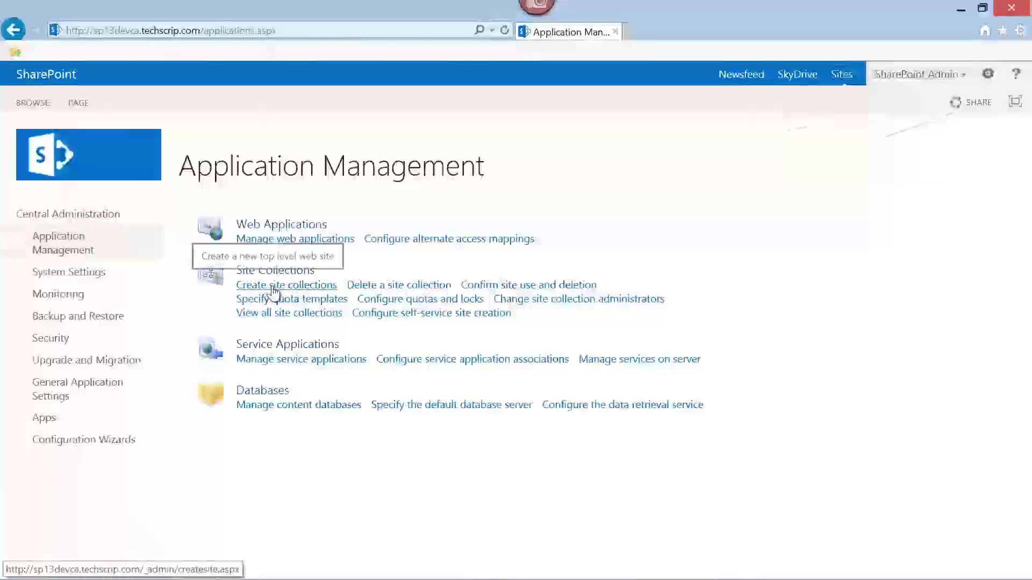
click(273, 291)
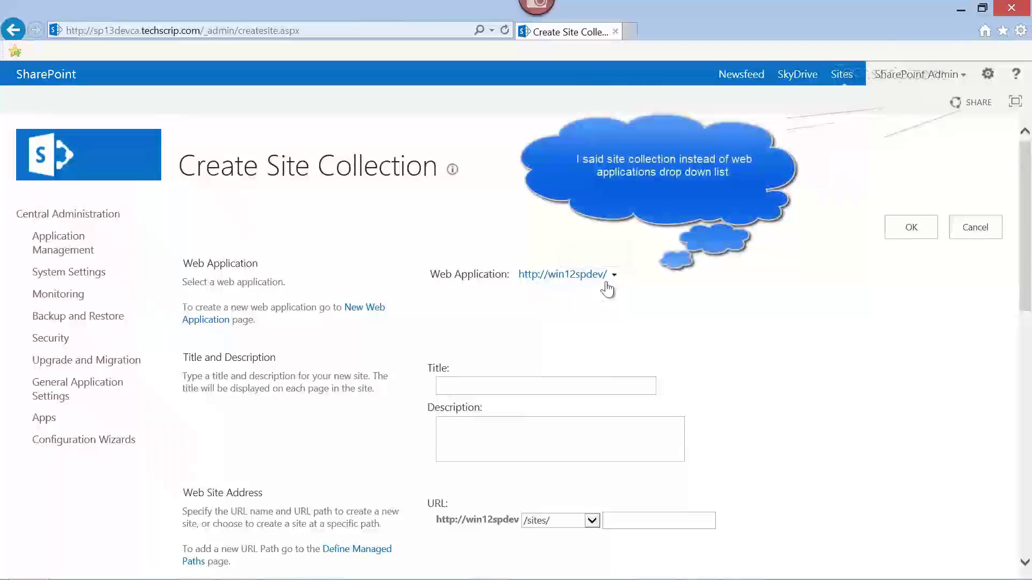
click(614, 276)
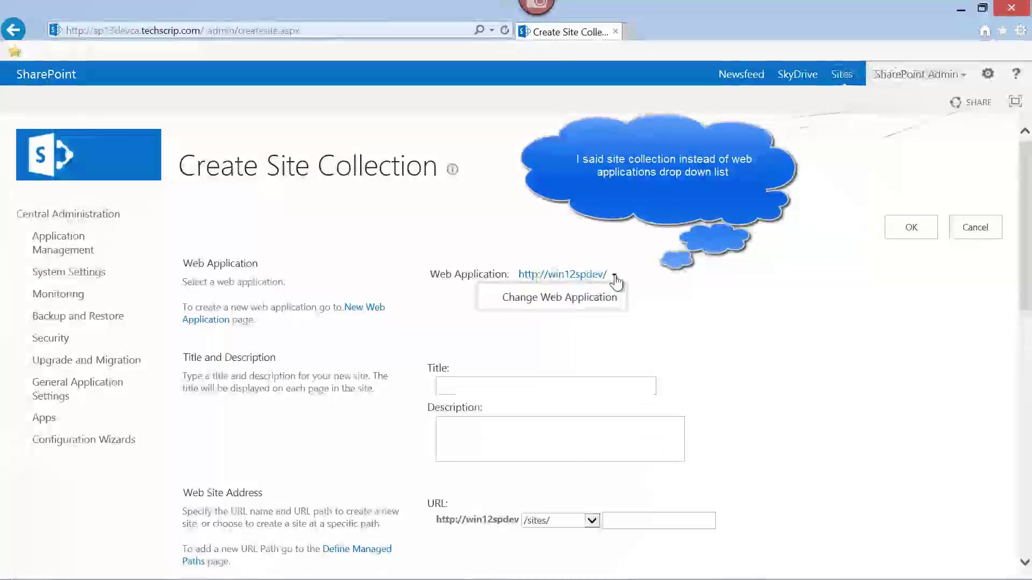
click(591, 303)
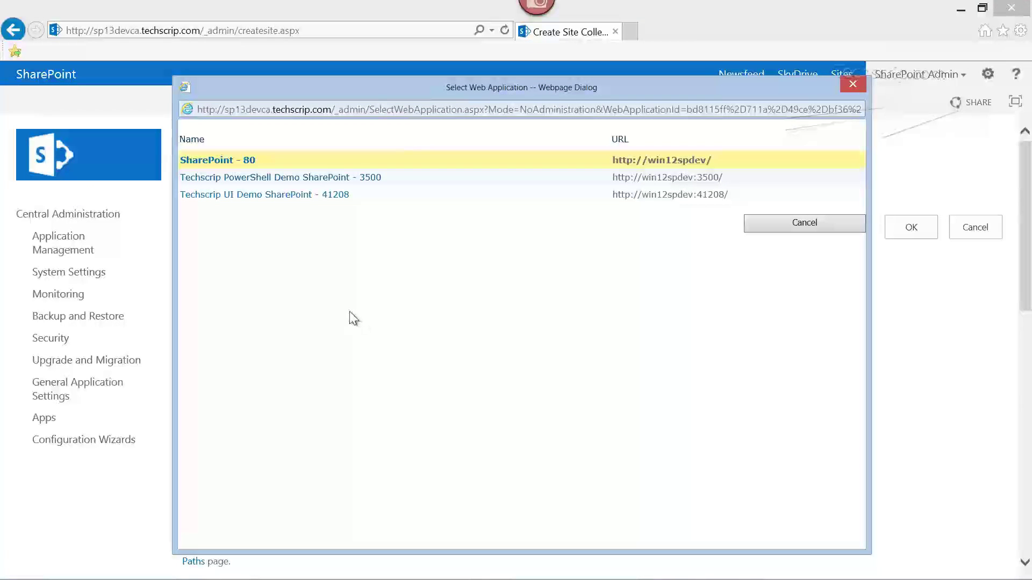
click(292, 195)
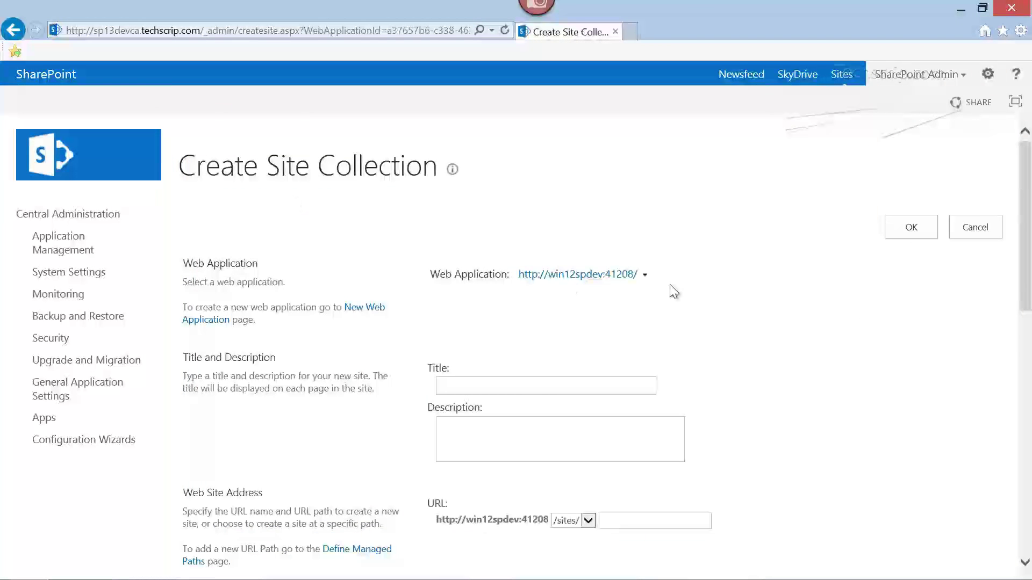
scroll(719, 315, down, 3)
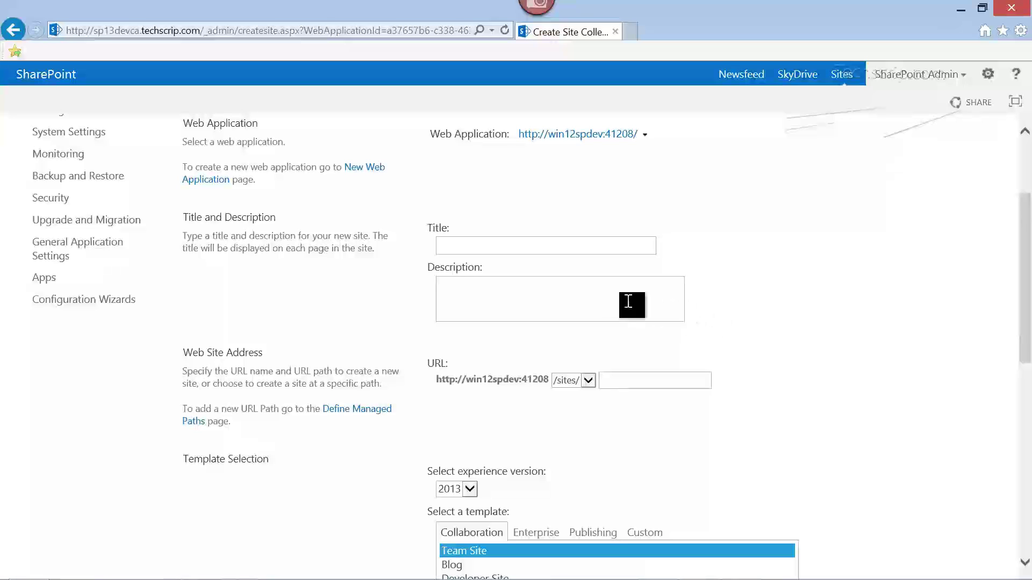
- Enter title 'MiJobLink' and description 'This is a demo site called MiJobLink'
click(533, 247)
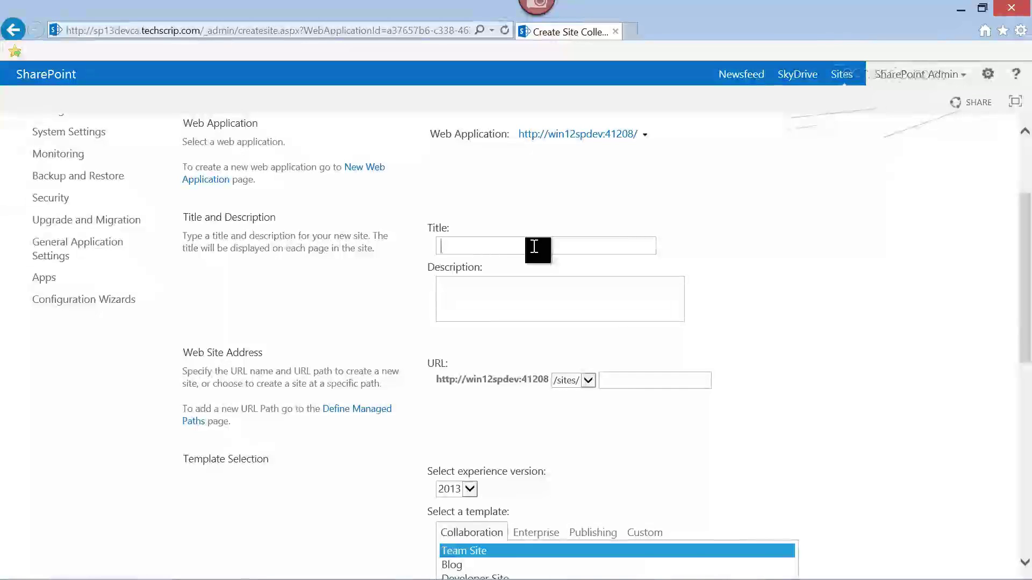
text(MiJobLink)
click(506, 288)
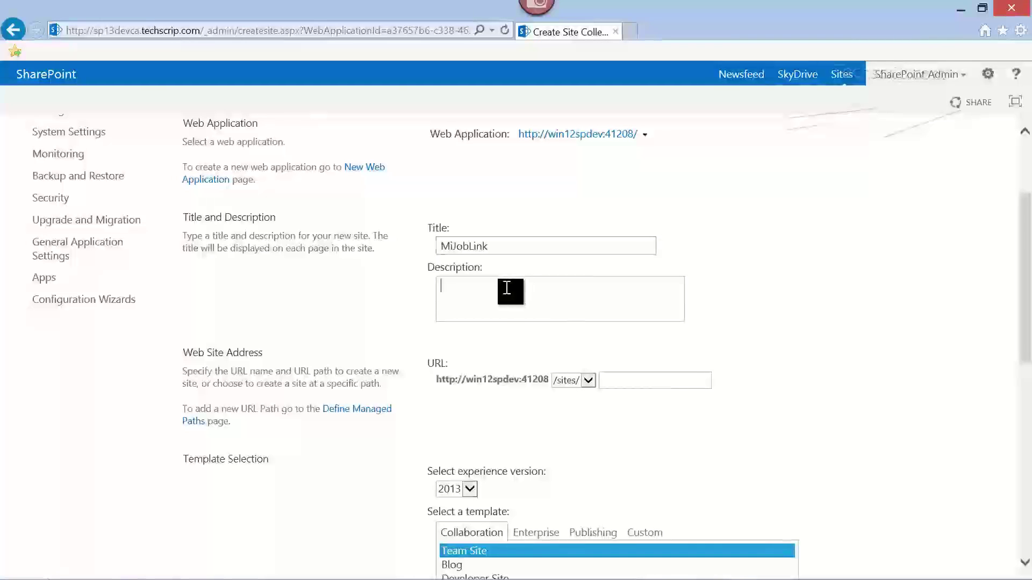
text(This is a demo site c)
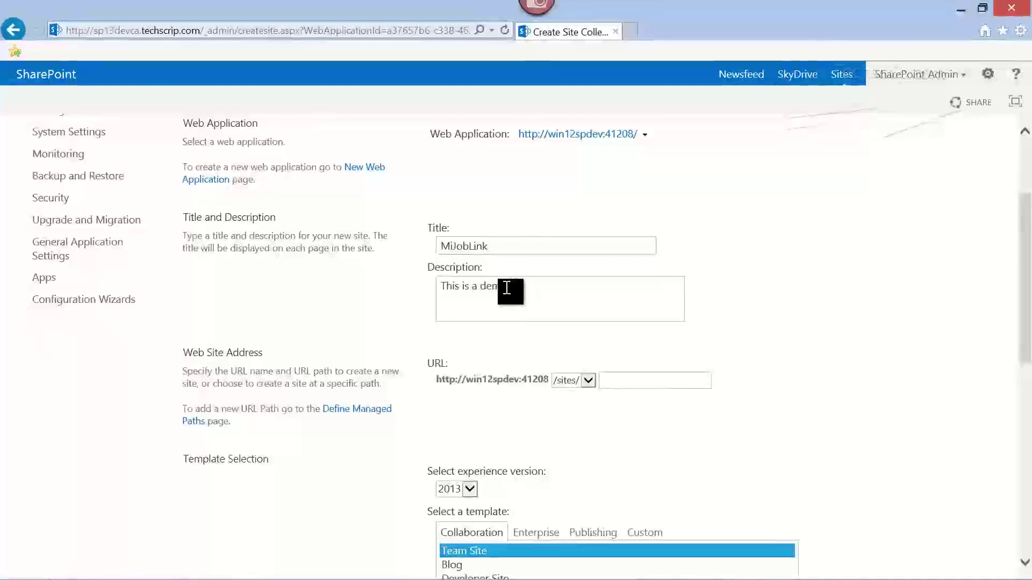
text(alled )
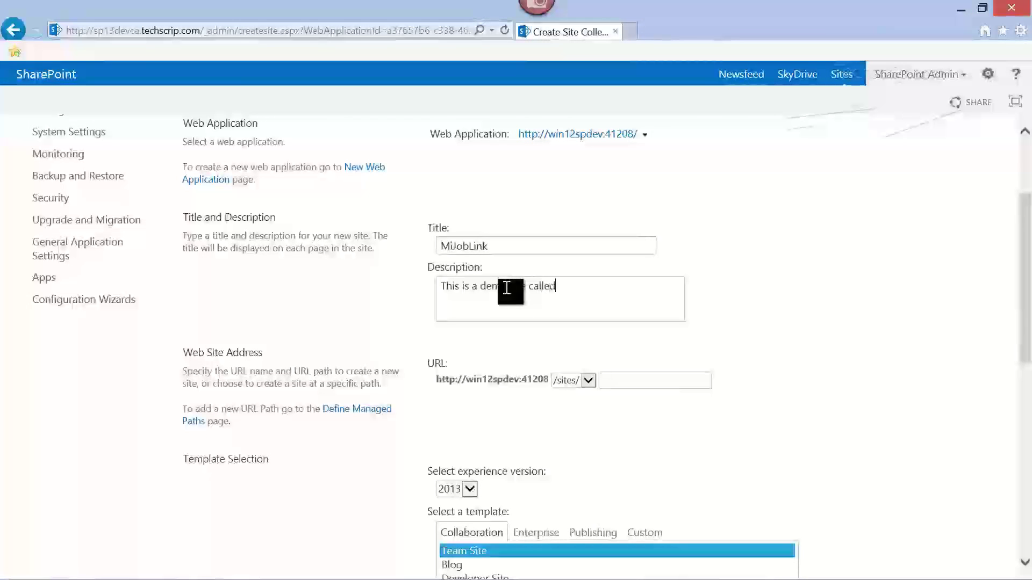
text(MiJobLink)
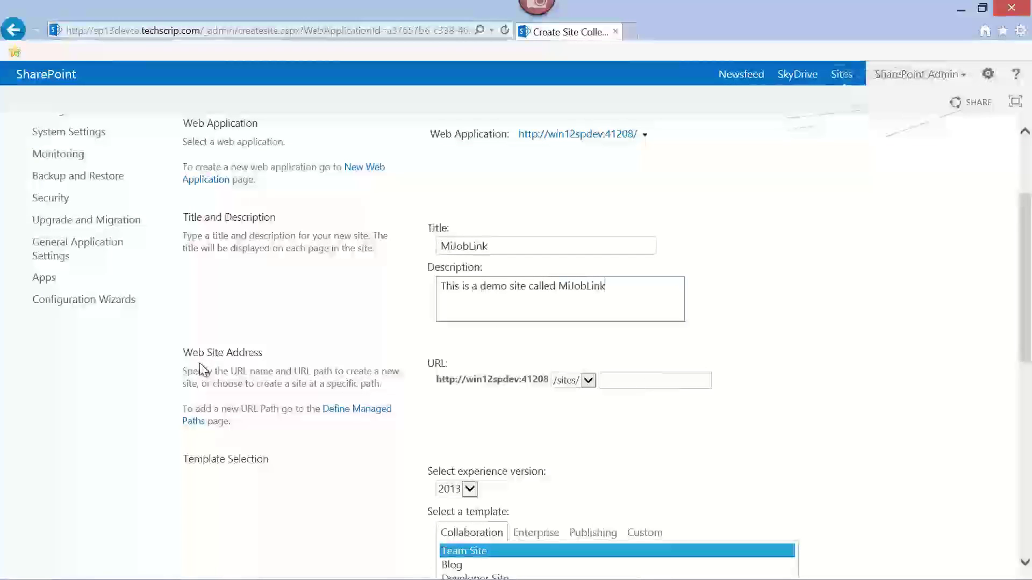
- Keep the /sites/ prefix and use MiJobLink as the site's URL name
click(590, 383)
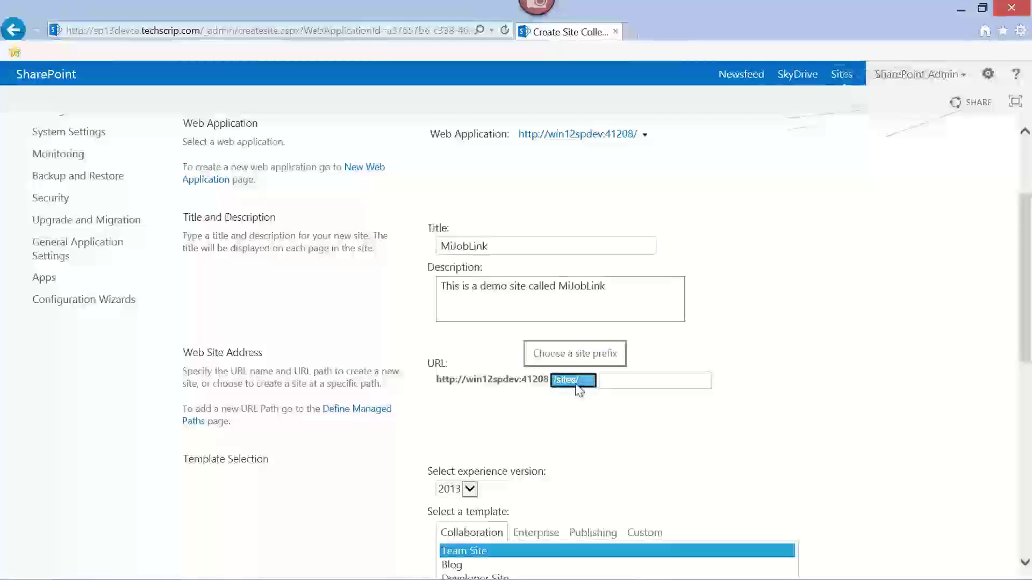
click(551, 403)
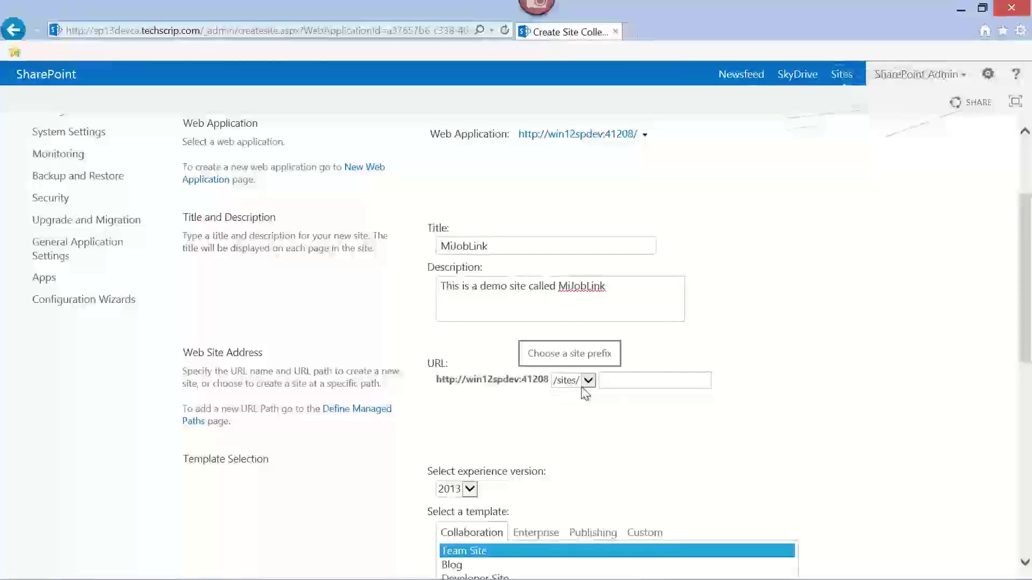
click(613, 382)
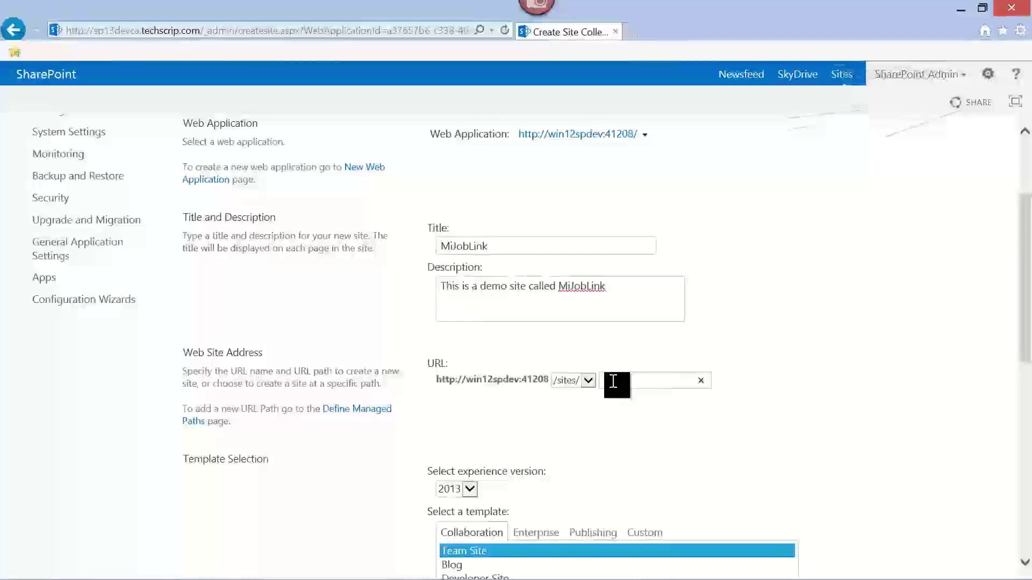
click(602, 421)
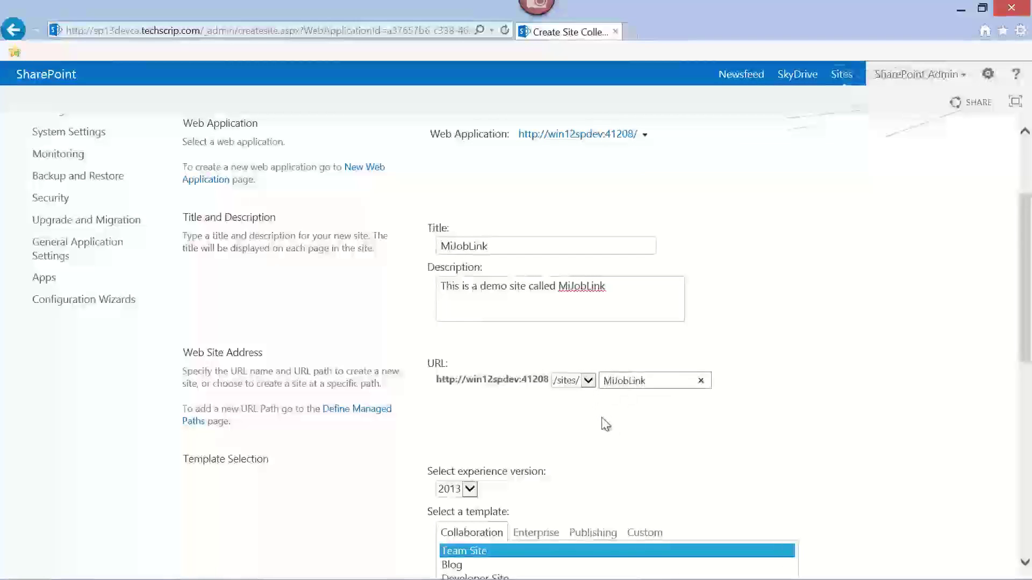
scroll(865, 367, down, 3)
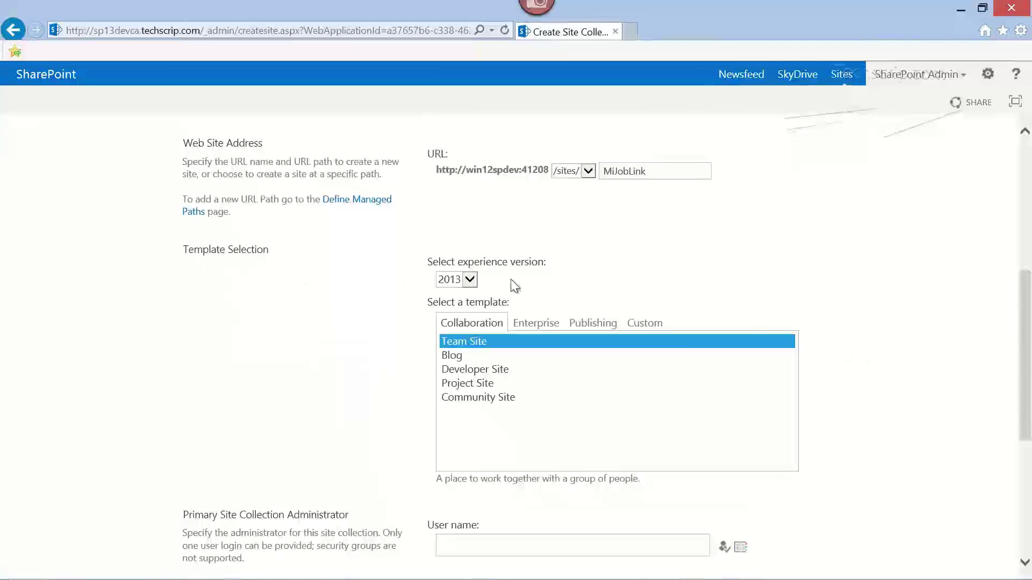
click(469, 280)
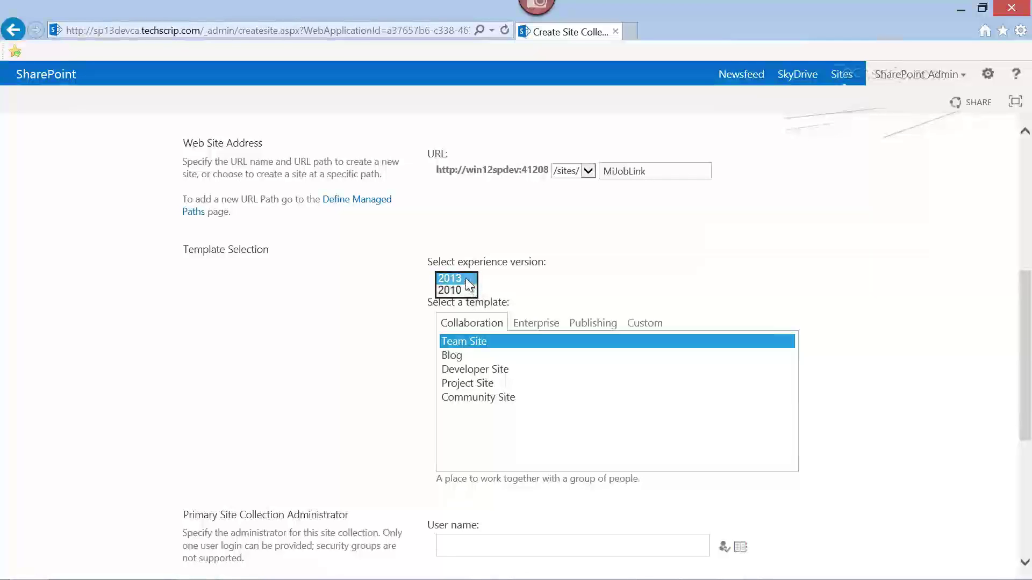
click(466, 278)
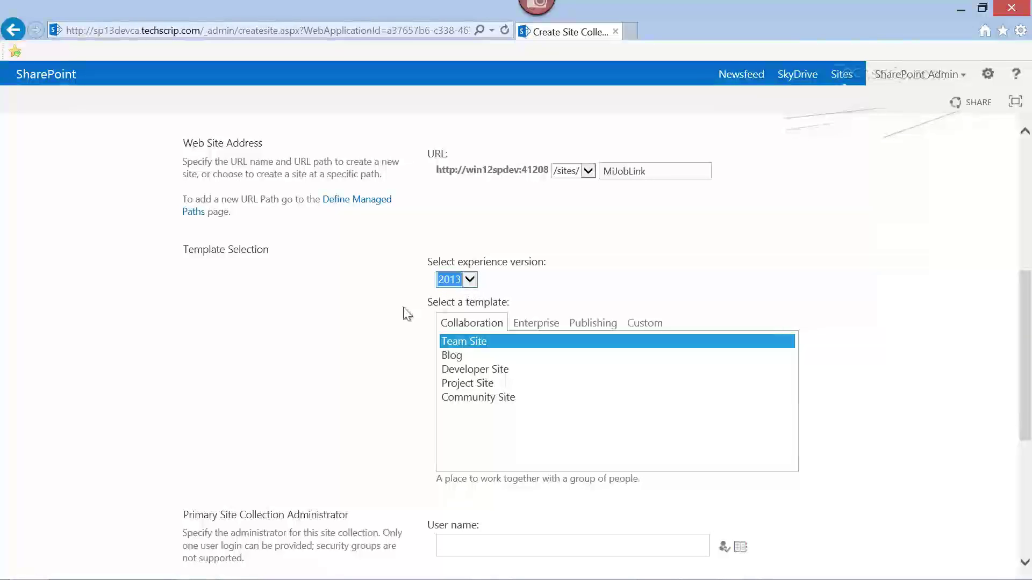
click(386, 329)
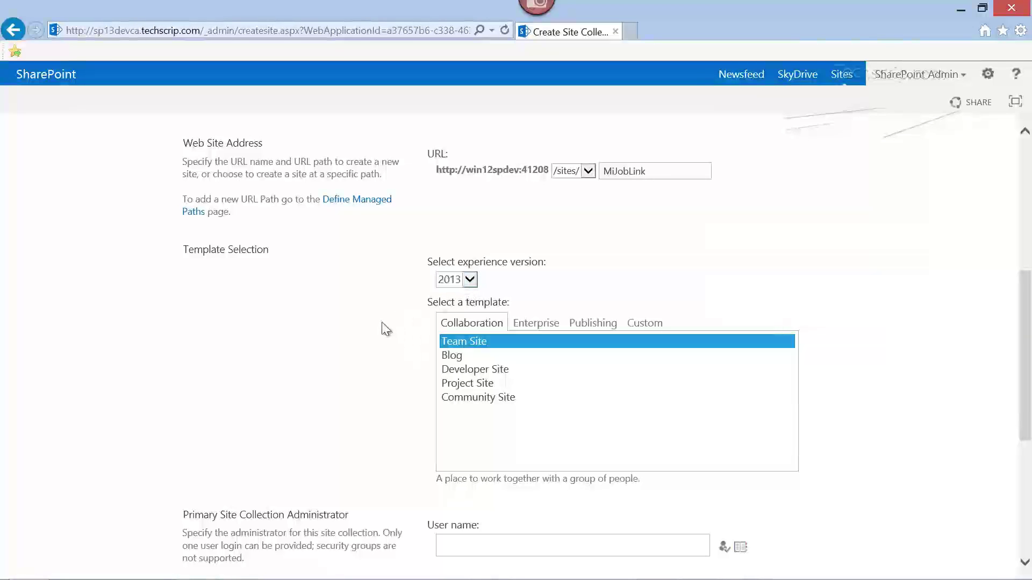
scroll(383, 325, down, 2)
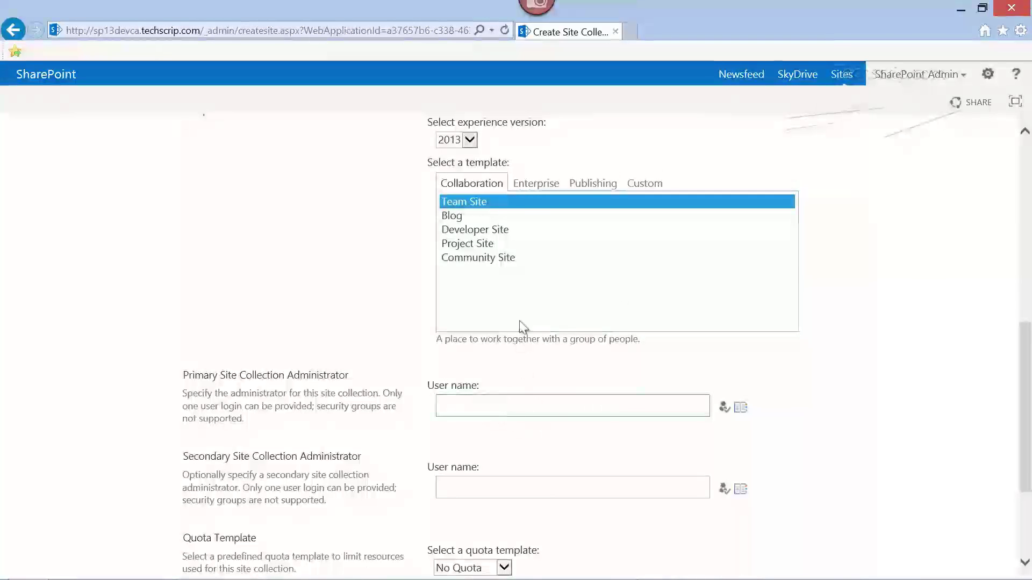
click(543, 188)
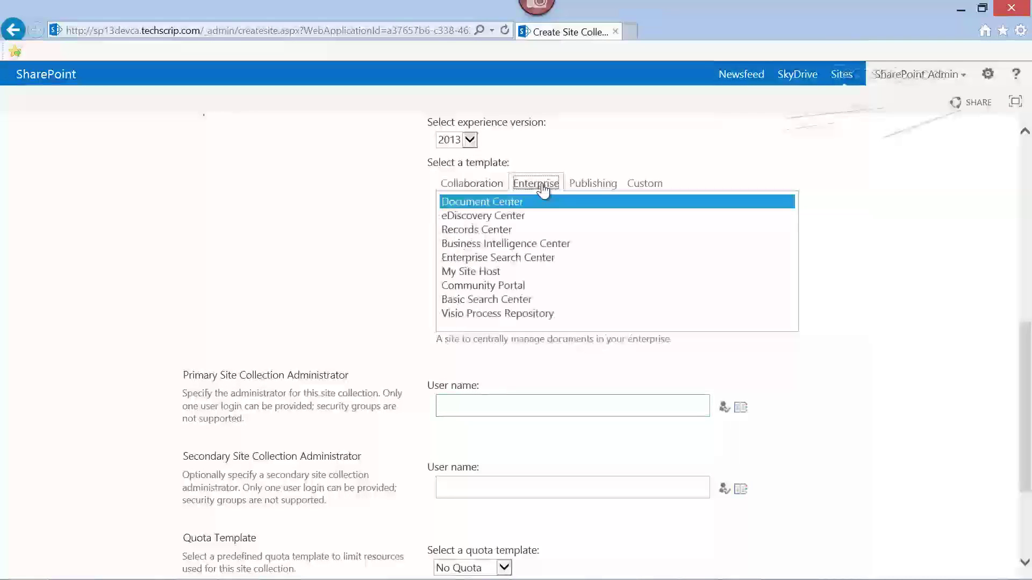
click(594, 189)
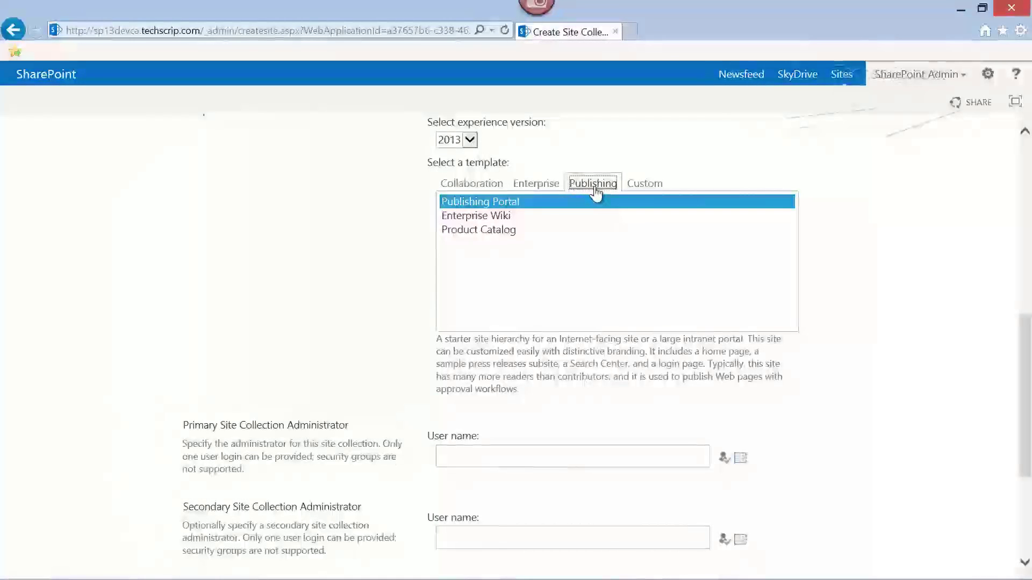
click(644, 184)
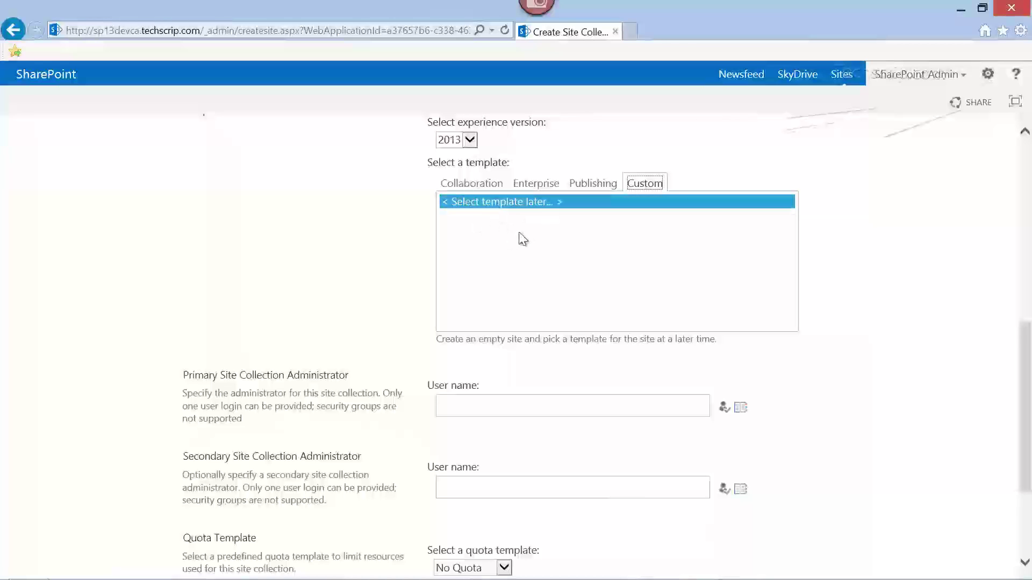
click(482, 188)
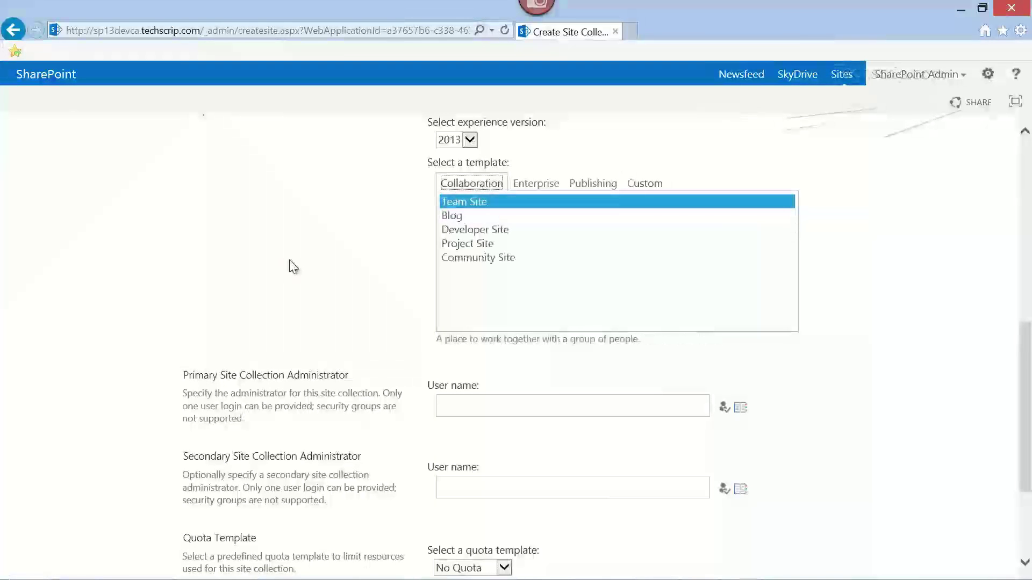
- Make the SharePoint admin account the primary site collection administrator and resolve the name
click(507, 414)
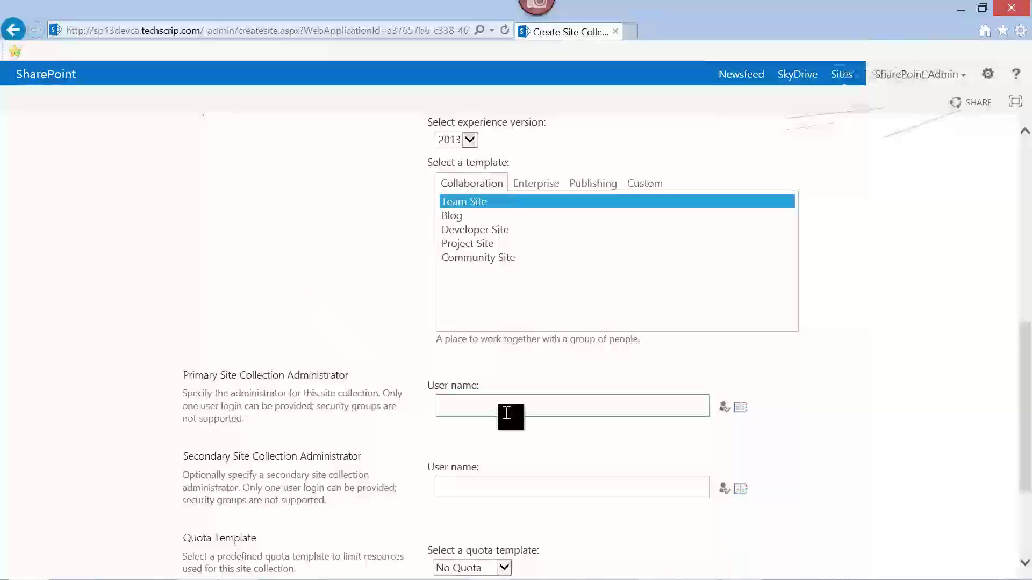
text(SPAdmin)
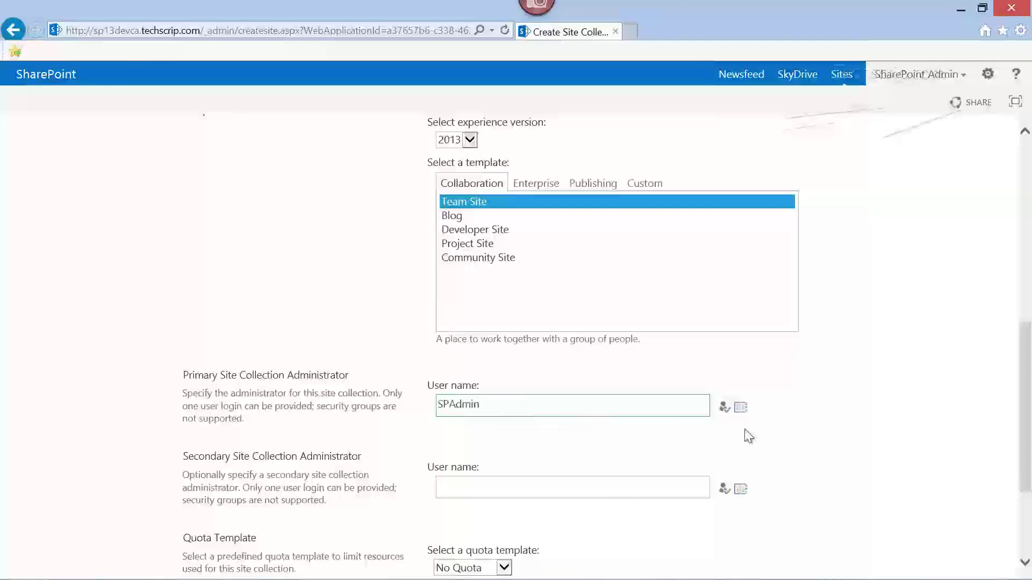
click(723, 410)
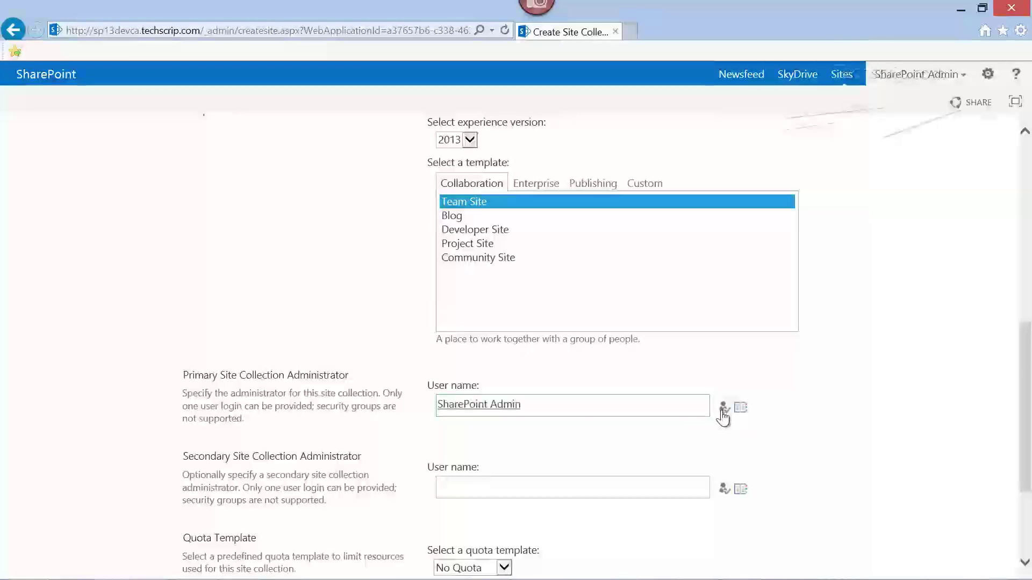
- Enter the secondary administrator's user name and resolve it with Check Names
scroll(784, 411, down, 1)
click(586, 421)
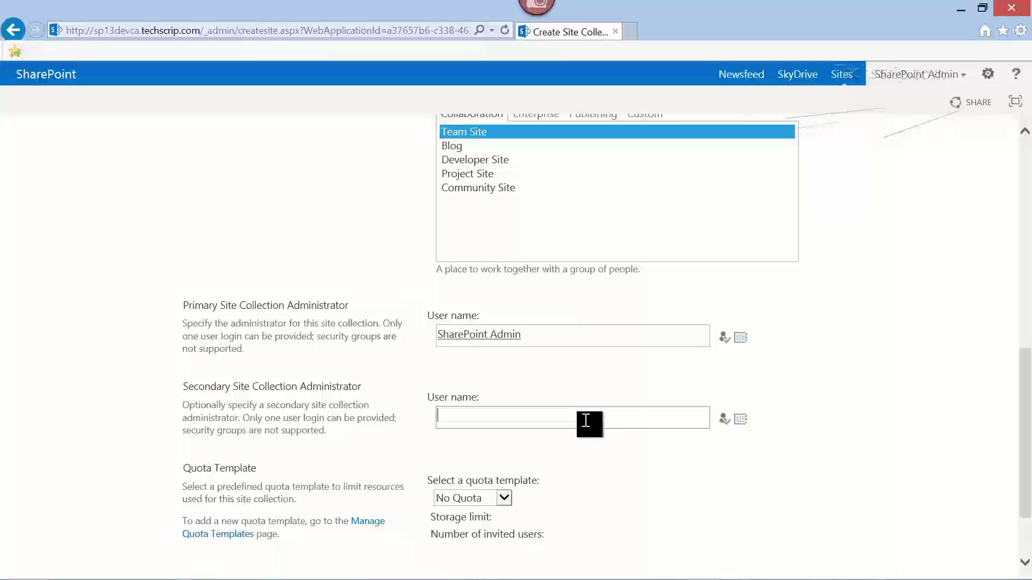
text(khaliq)
click(724, 421)
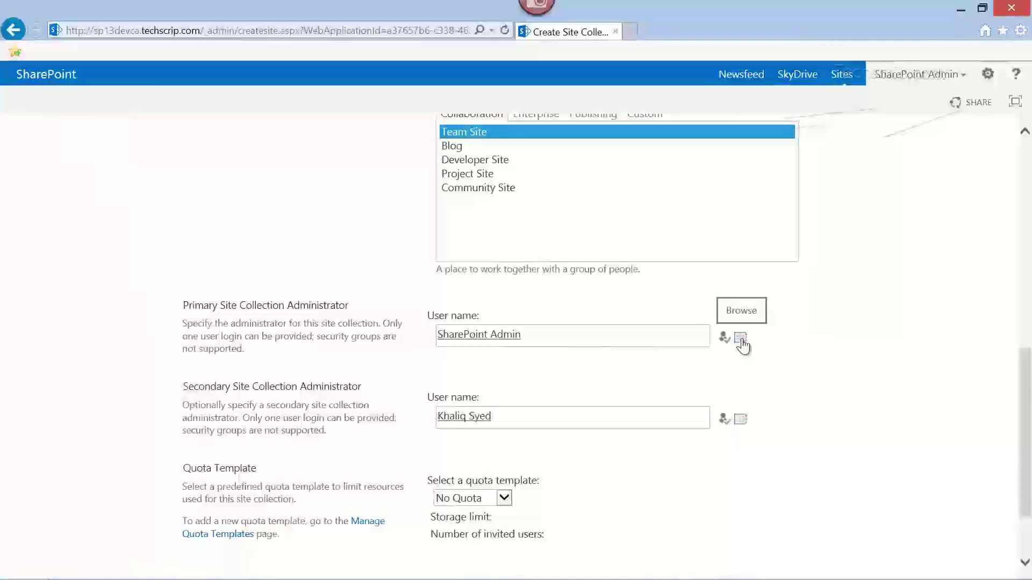
click(740, 338)
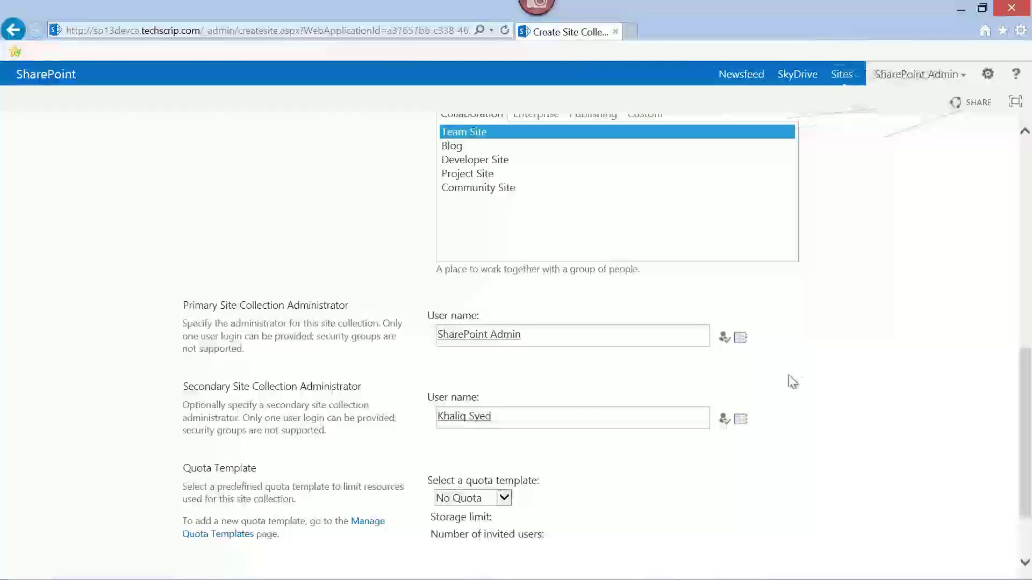
scroll(852, 382, down, 3)
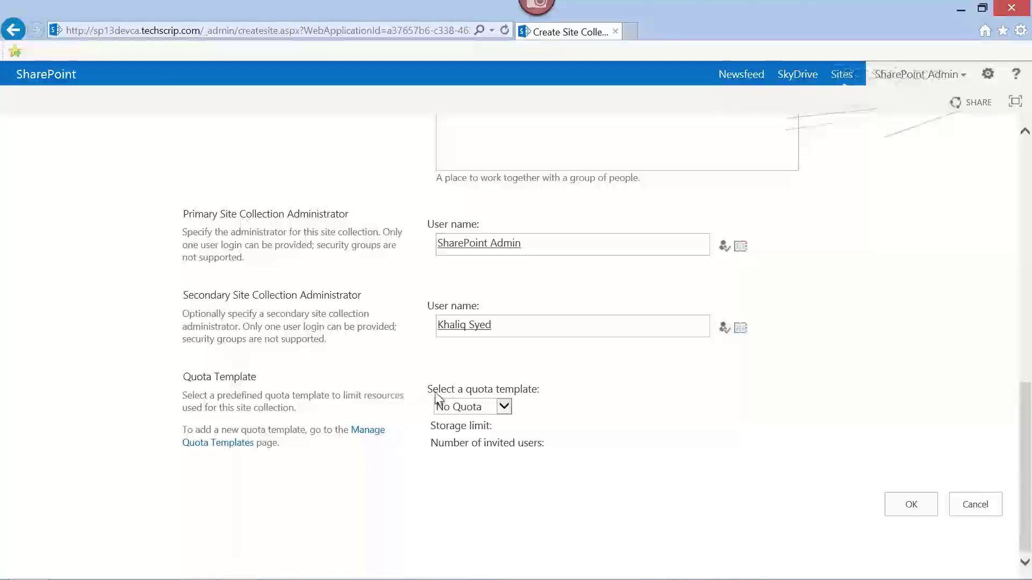
click(504, 406)
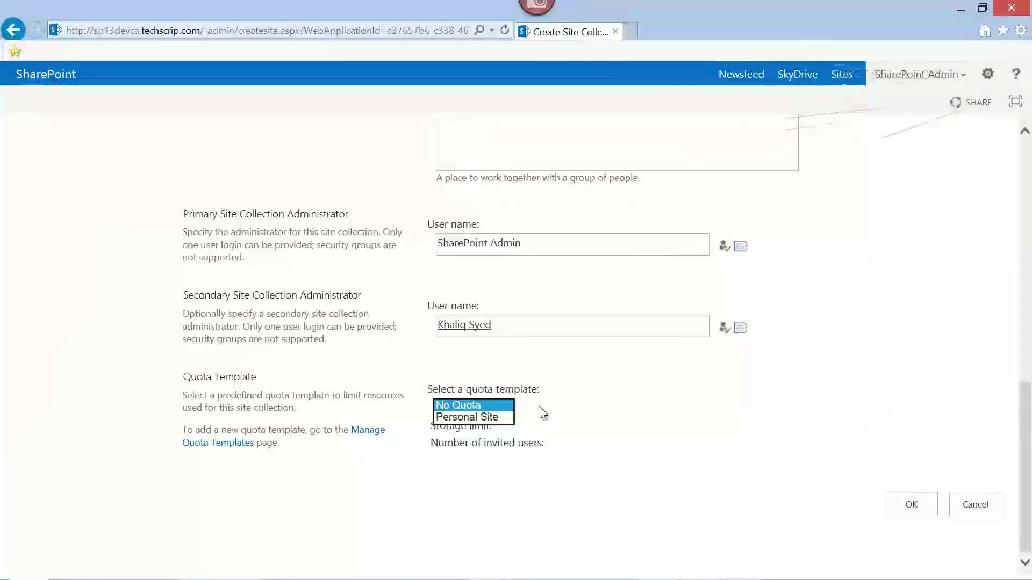
click(539, 408)
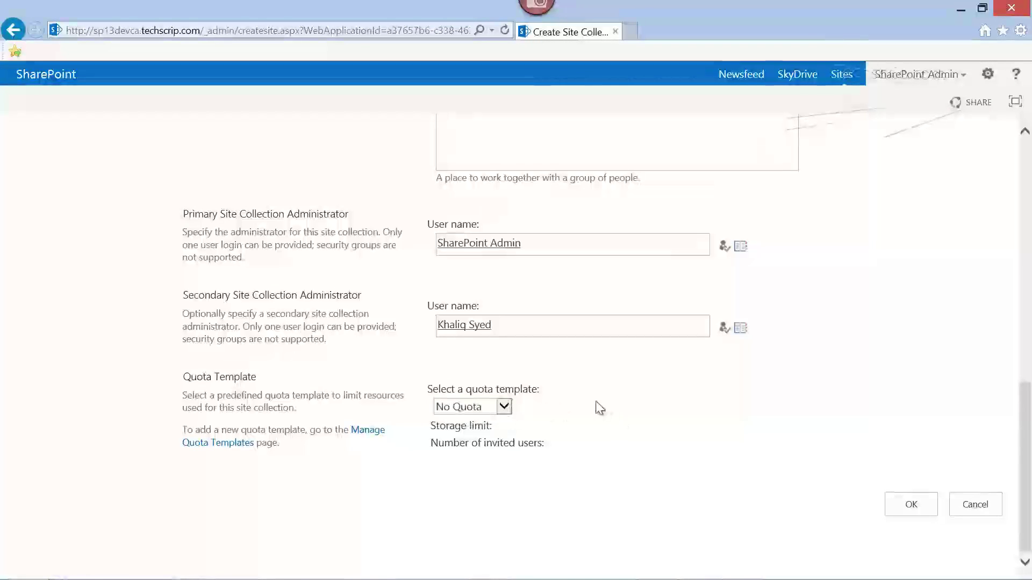
click(916, 514)
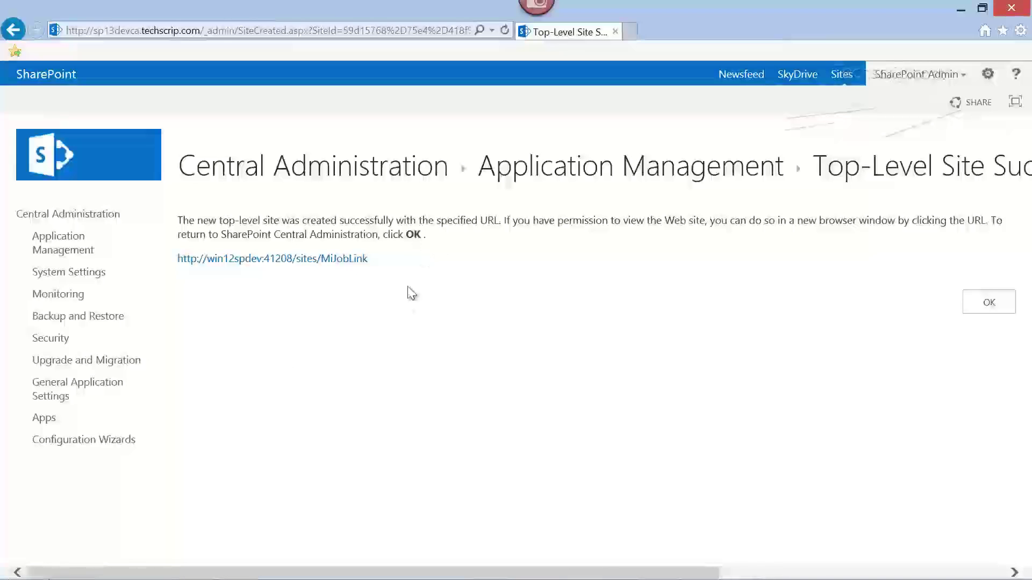
right_click(317, 262)
click(265, 285)
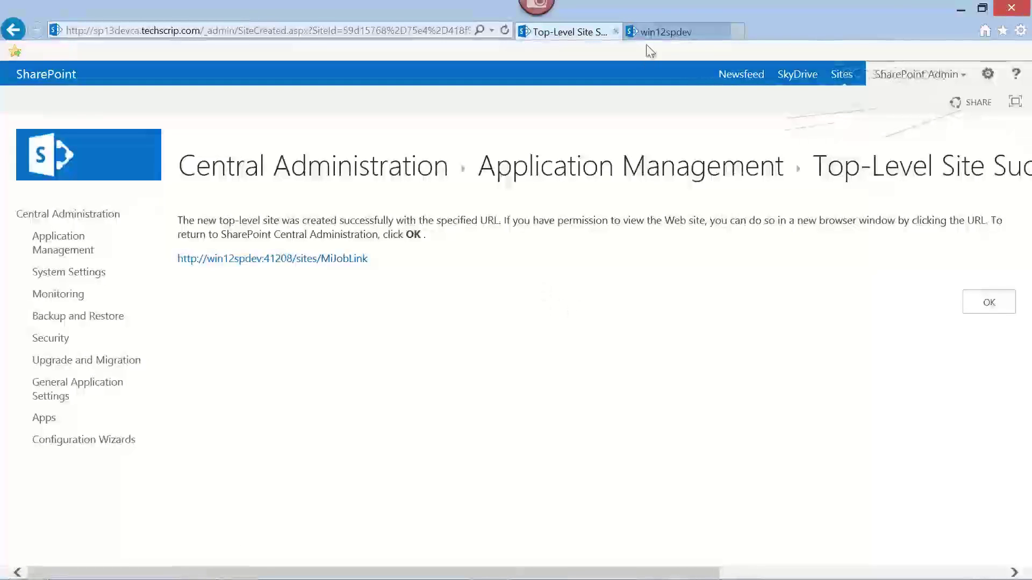
- Switch to the win12spdev tab to view the new MiJobLink team site
click(655, 31)
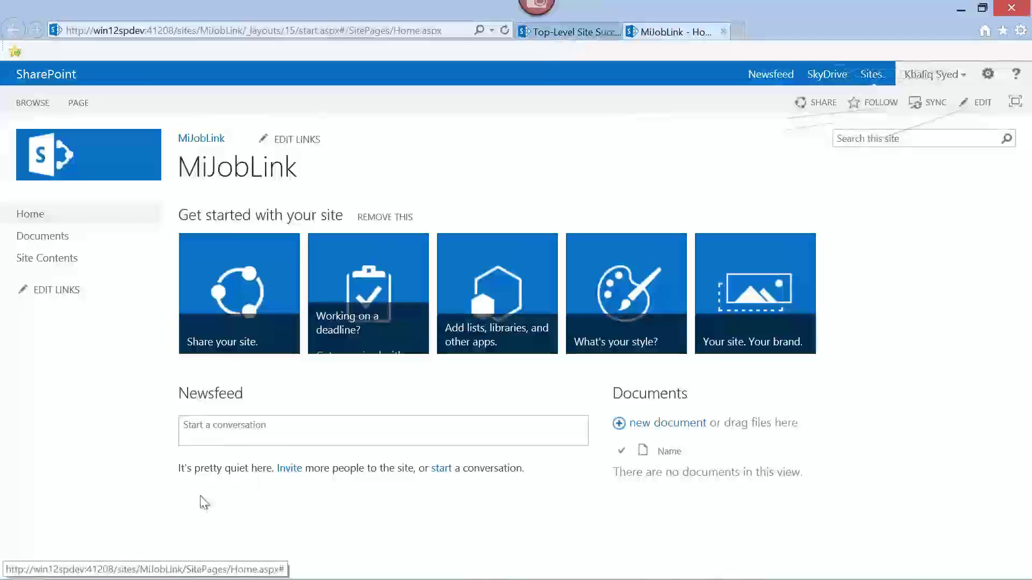
- Switch to the remote server's desktop
mouse_move(199, 573)
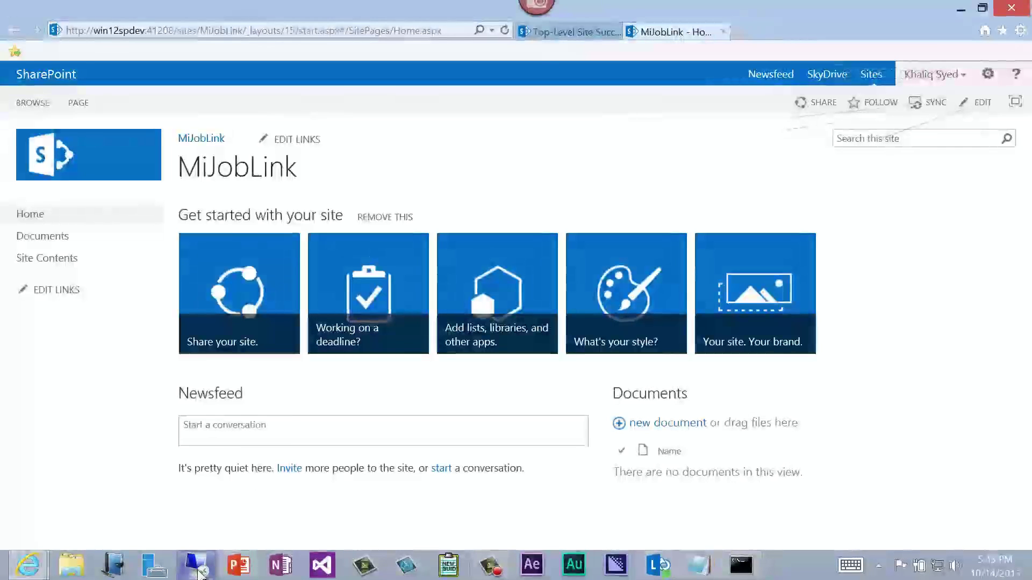
click(197, 570)
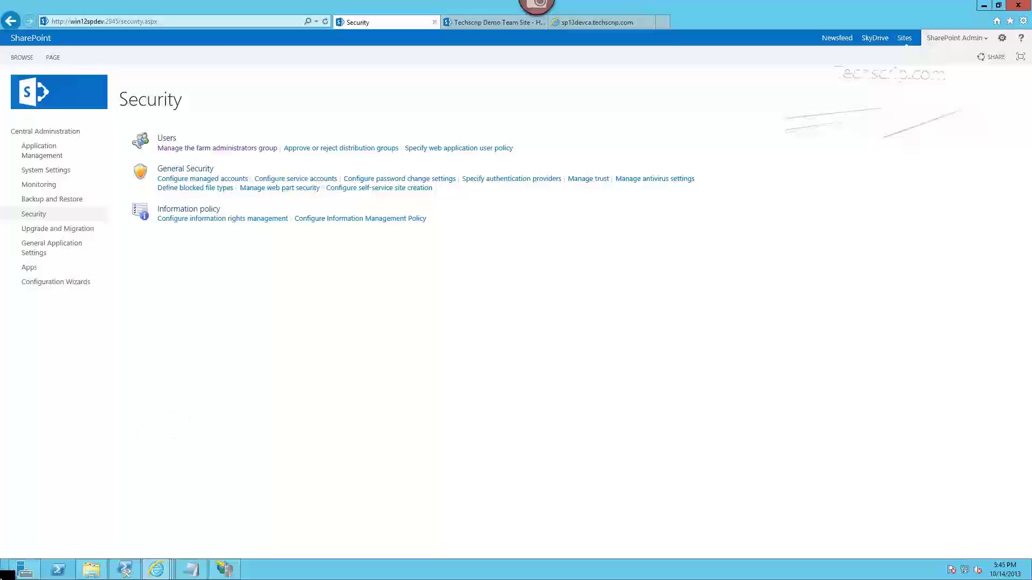
mouse_move(125, 573)
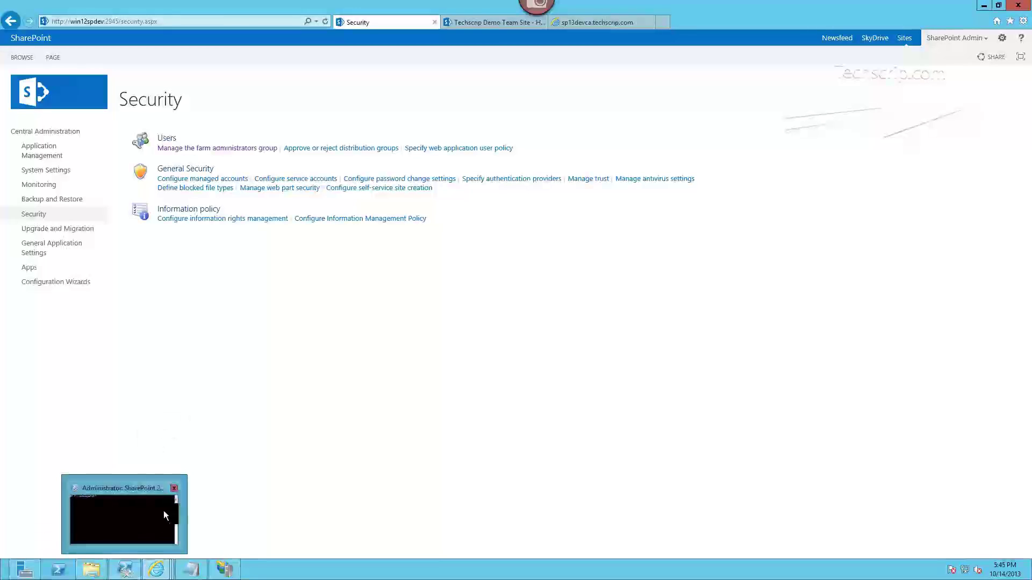
click(176, 494)
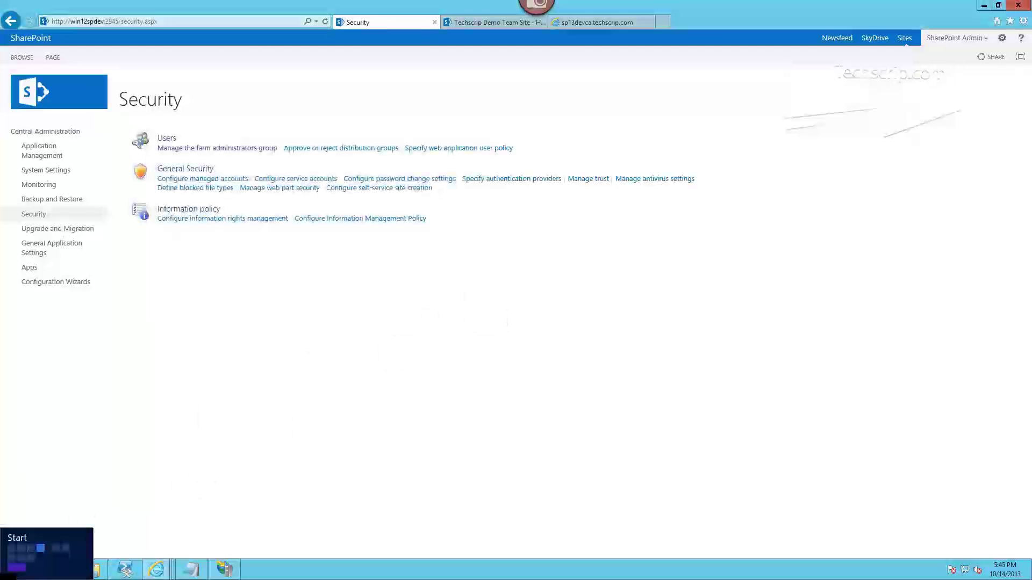
- Run the SharePoint 2013 Management Shell from Start as administrator, approving UAC
click(3, 576)
click(788, 209)
right_click(789, 209)
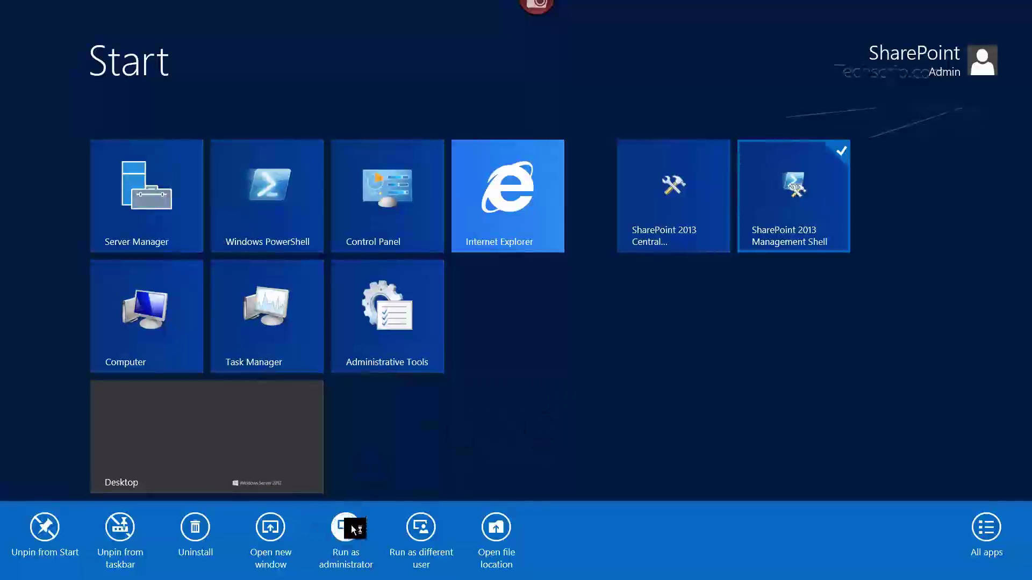
click(350, 528)
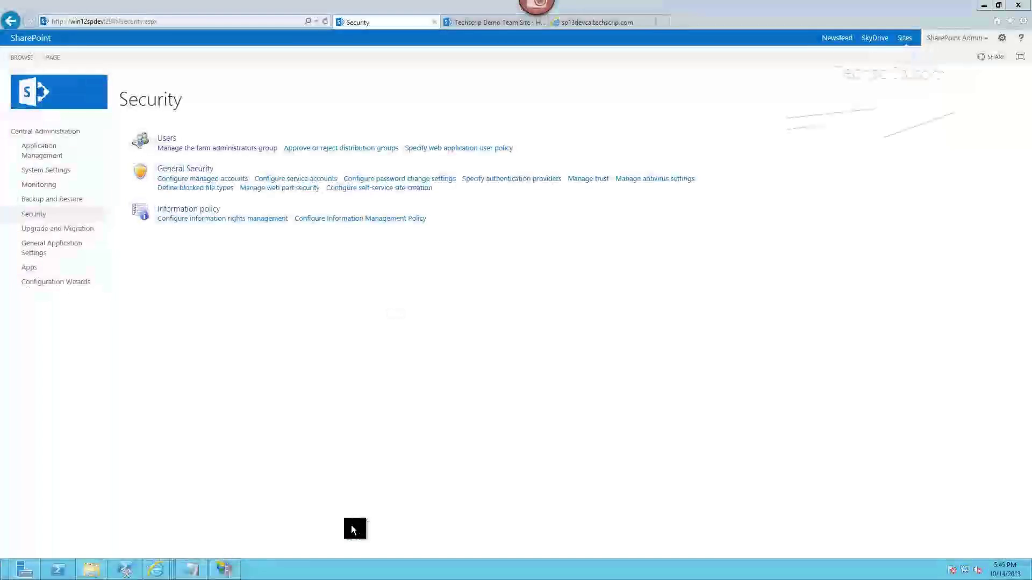
click(569, 301)
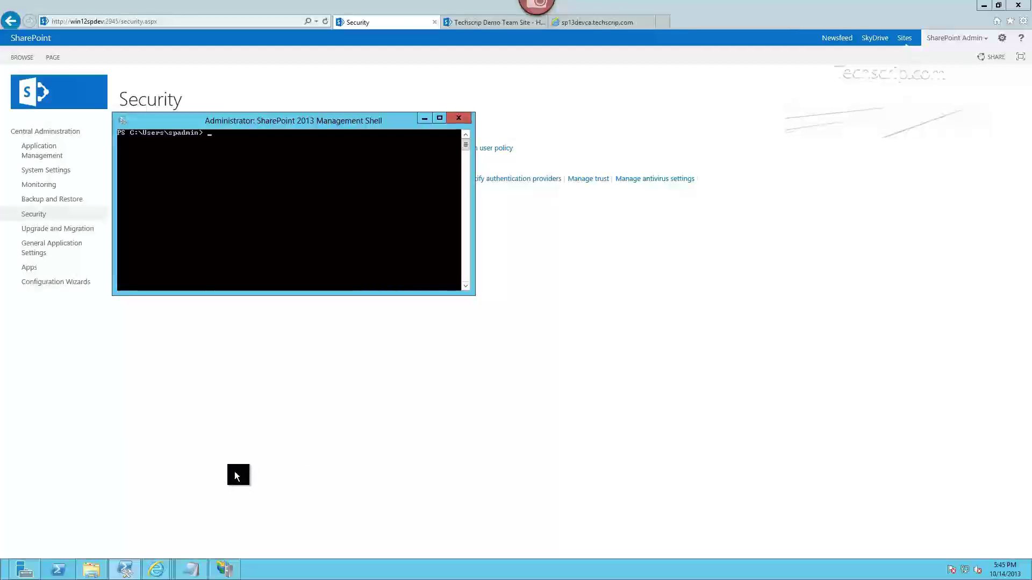
- Bring the NewSPSiteCollection script in Notepad forward and narrow it beside the shell
mouse_move(187, 576)
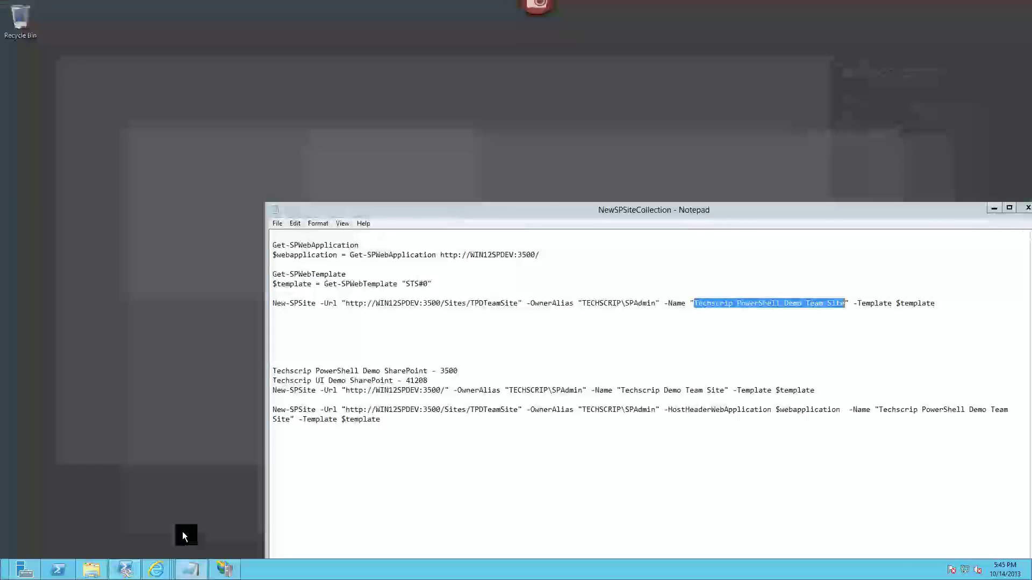
click(182, 531)
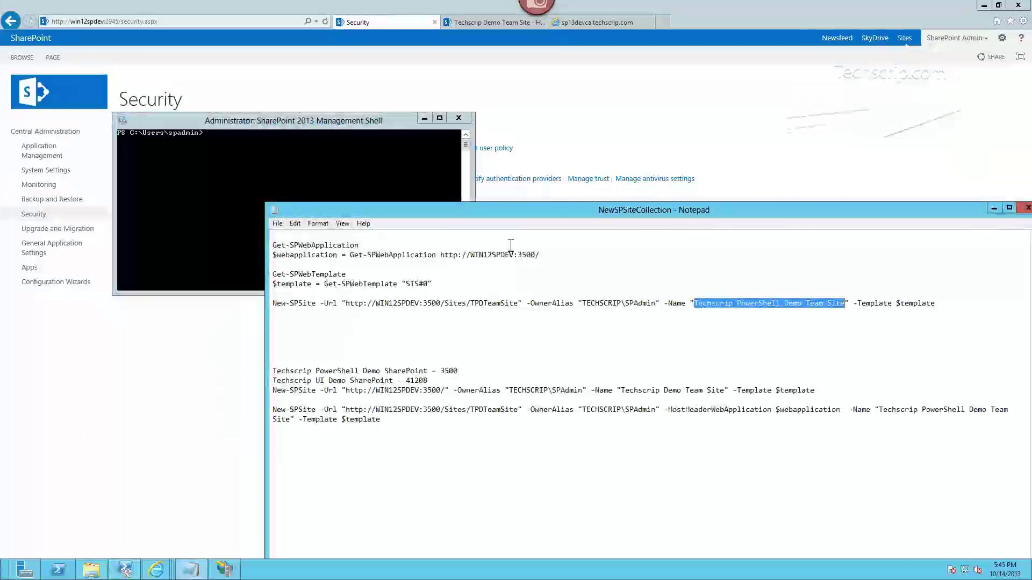
drag(266, 301, 561, 261)
- Highlight the Get-SPWebApplication command, the $webapplication line and the template variable
drag(656, 245, 565, 243)
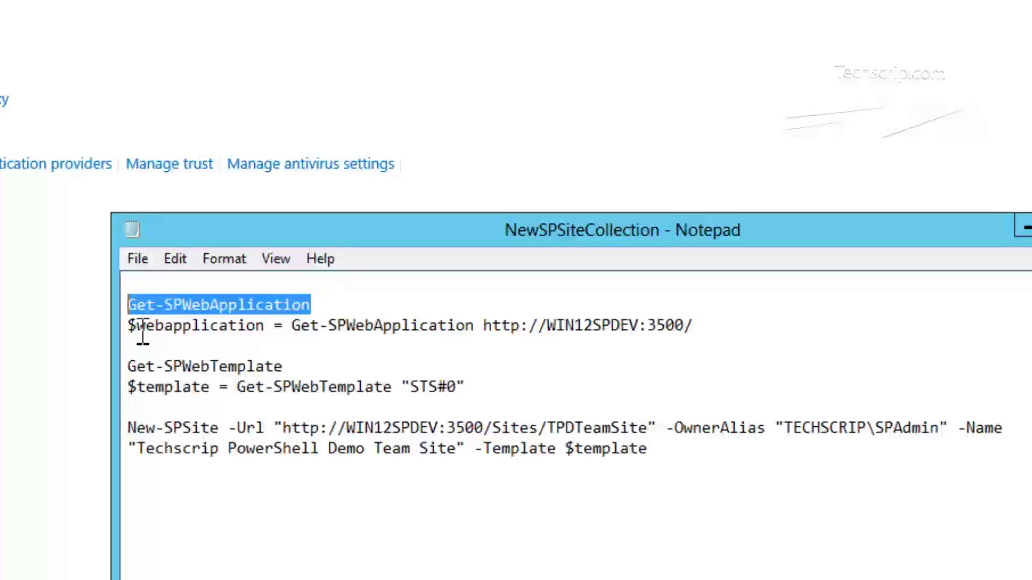
drag(136, 333, 129, 328)
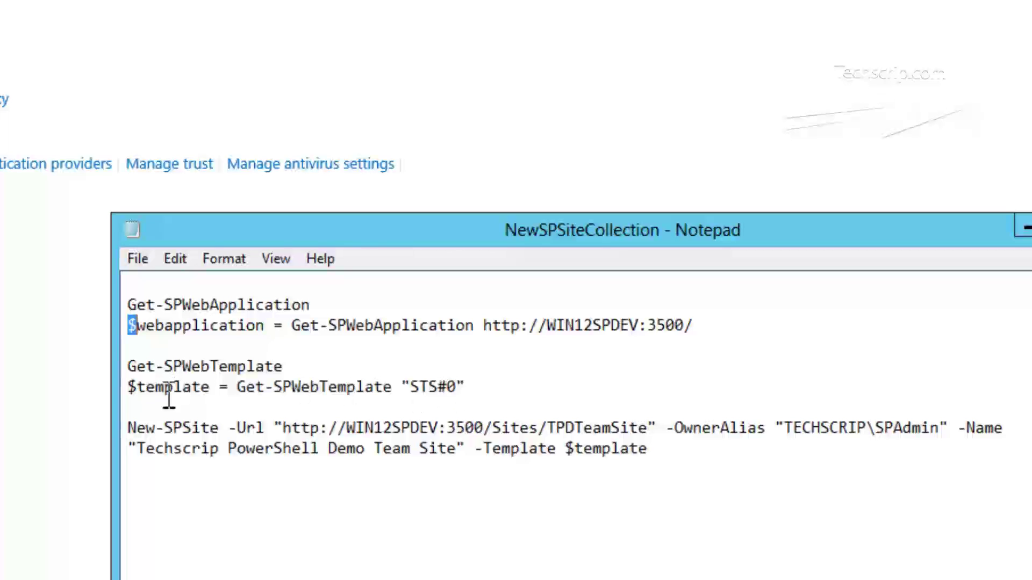
drag(212, 396, 147, 400)
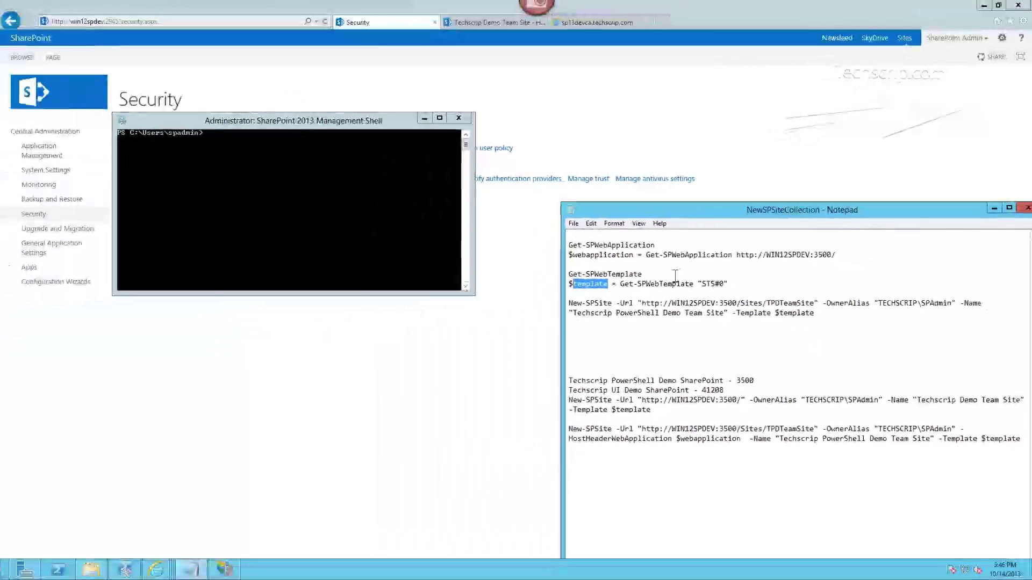
click(665, 245)
- Run Get-SPWebApplication in the Management Shell to list the web applications
shift+click(569, 245)
key(ctrl+c)
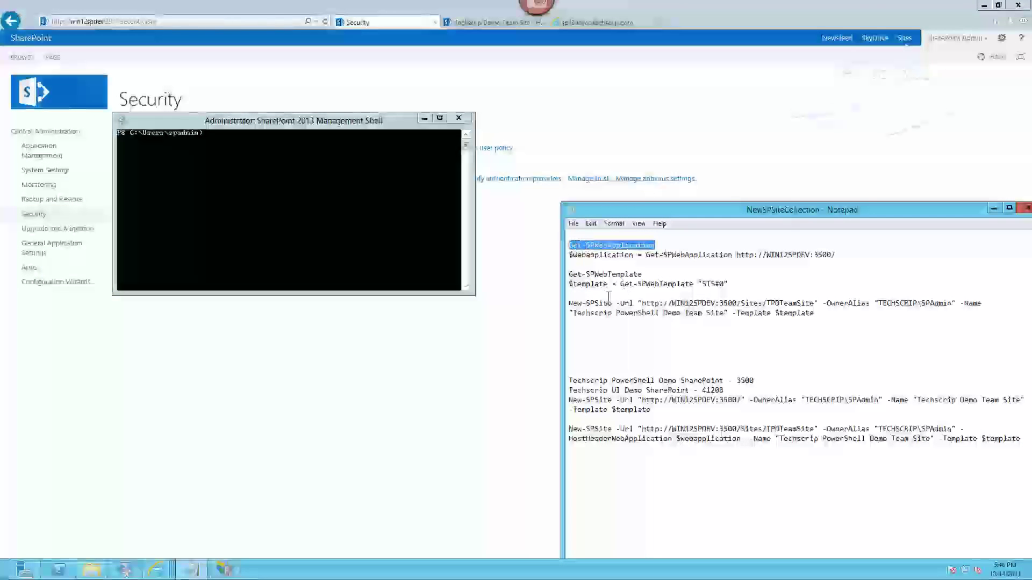
click(278, 154)
right_click(246, 147)
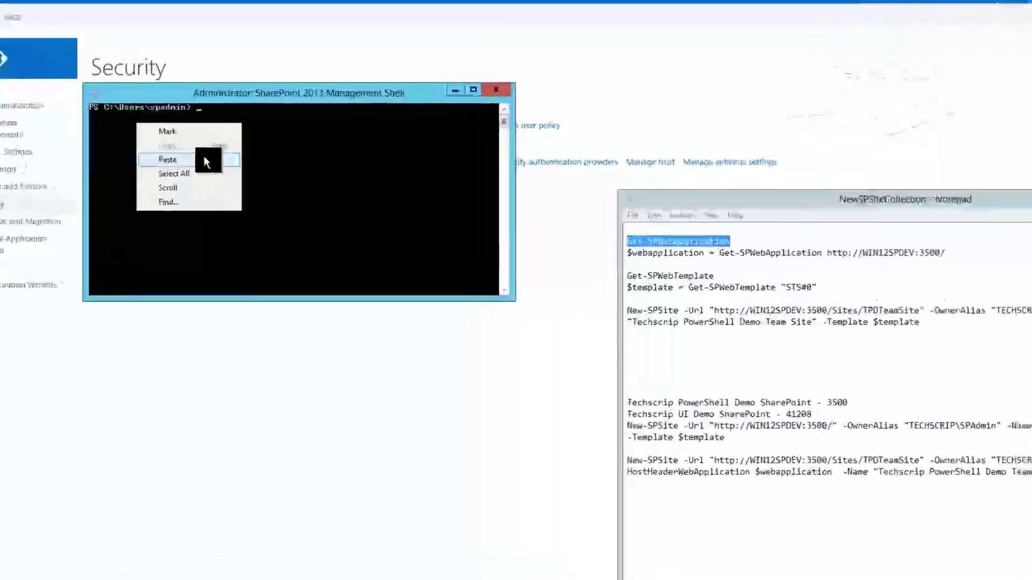
click(193, 176)
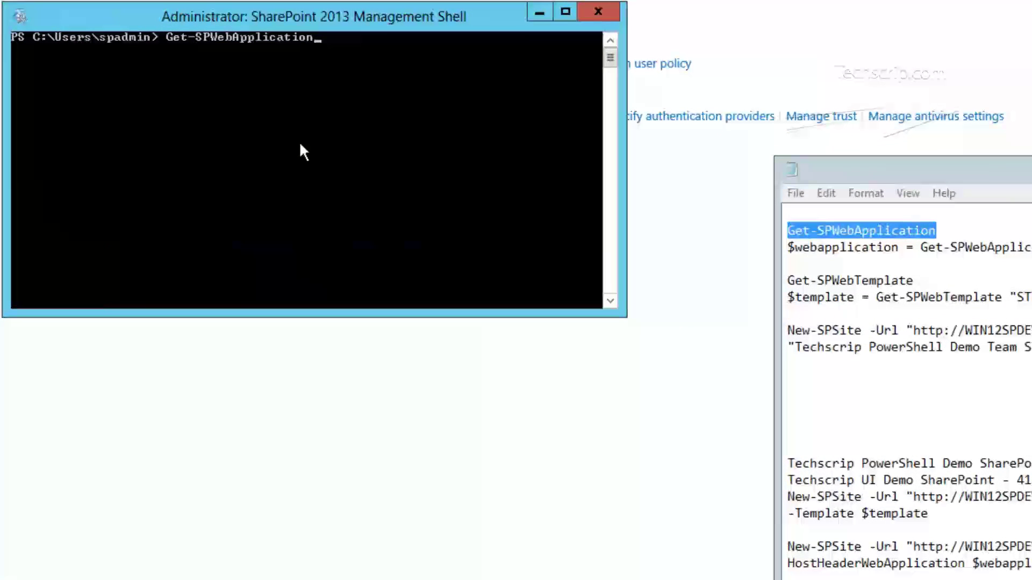
key(Return)
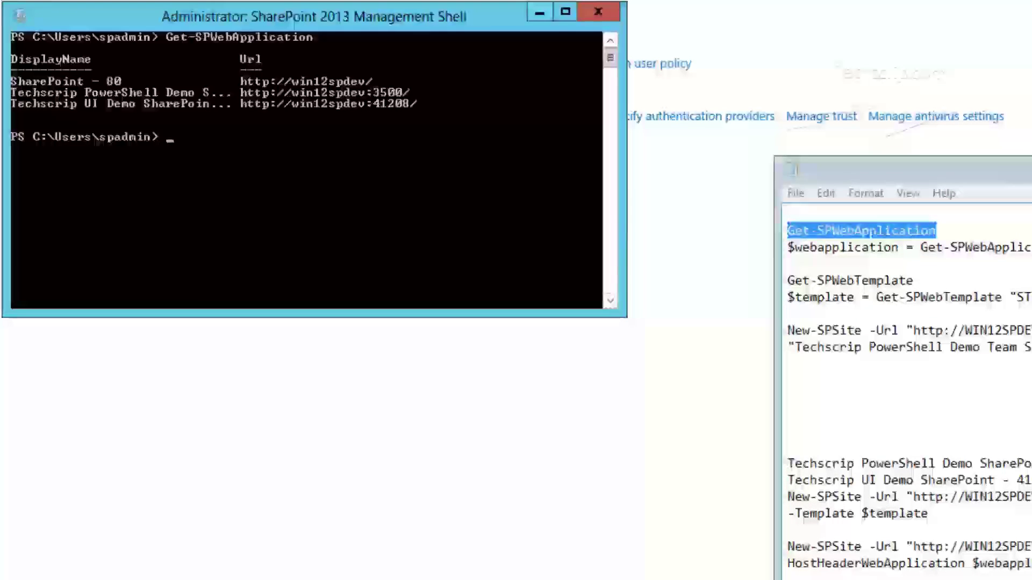
- Run the $webapplication assignment line copied from the Notepad script
click(914, 408)
drag(1029, 247, 786, 248)
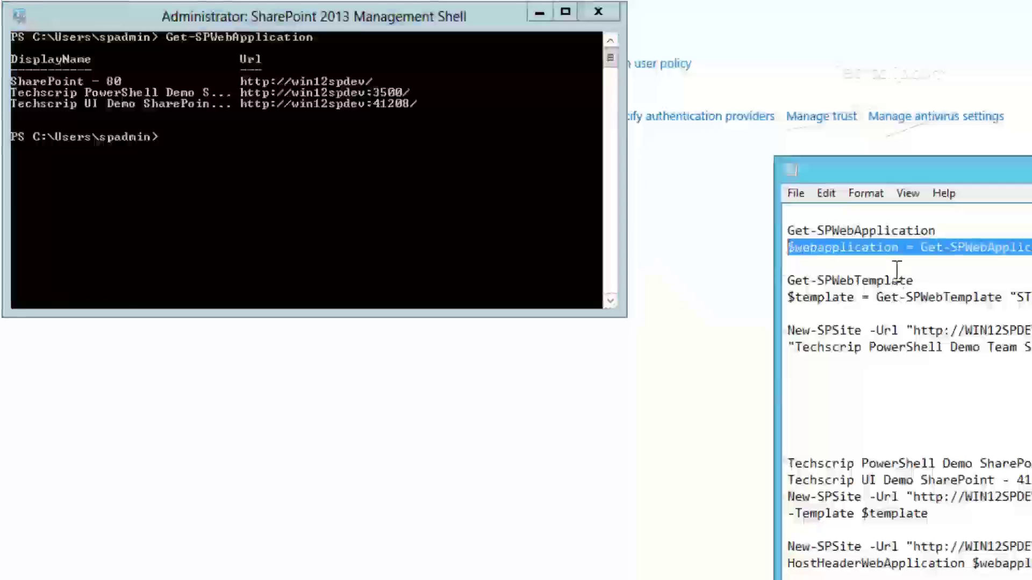
click(237, 153)
right_click(222, 155)
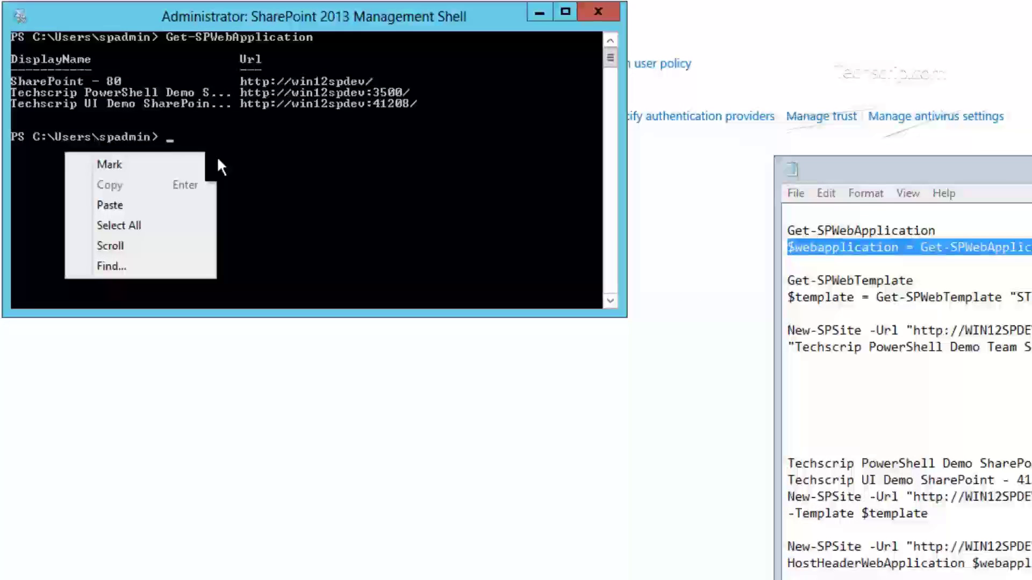
click(166, 204)
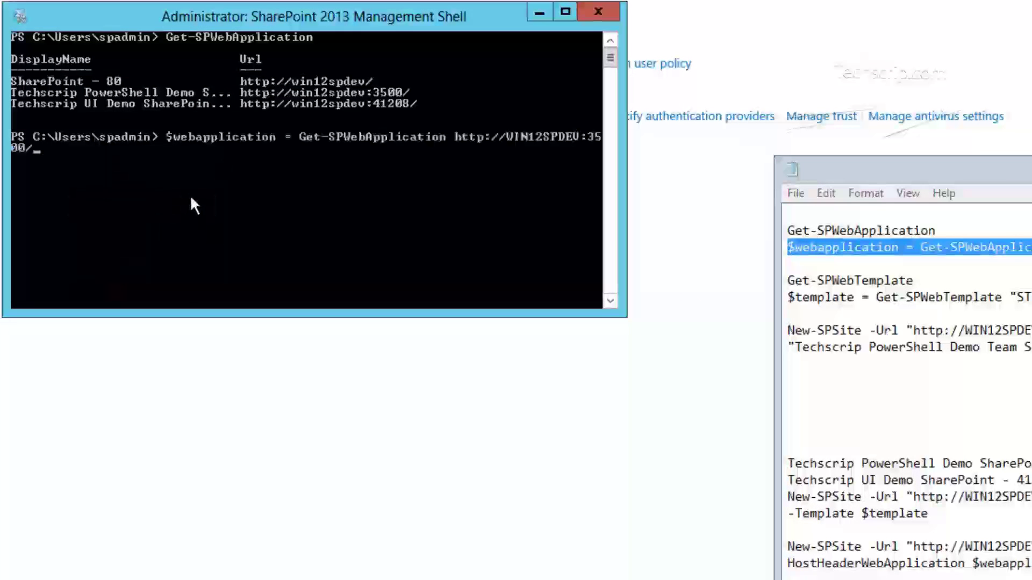
key(Return)
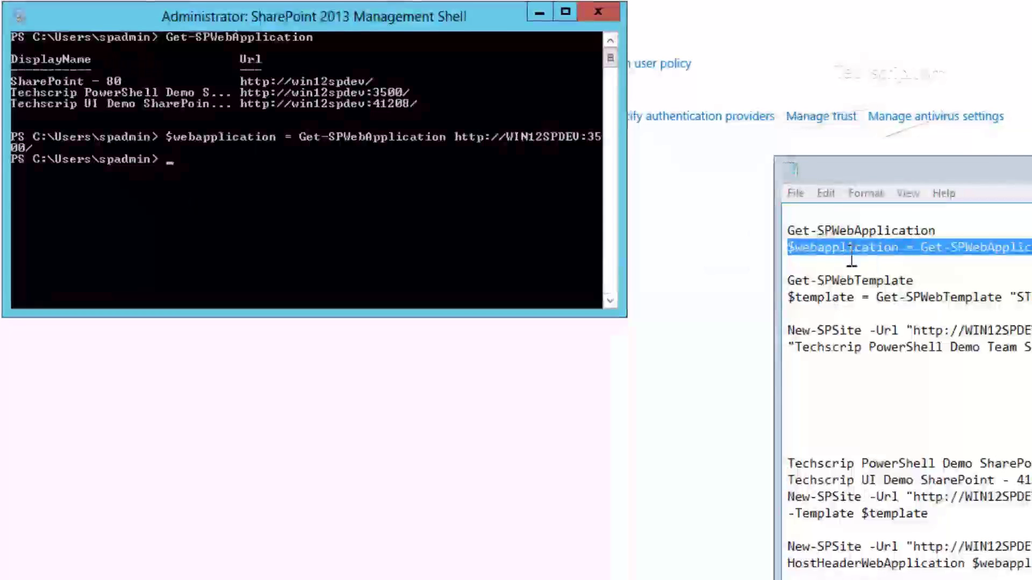
- Run Get-SPWebTemplate to list the available site templates
click(927, 281)
double_click(858, 282)
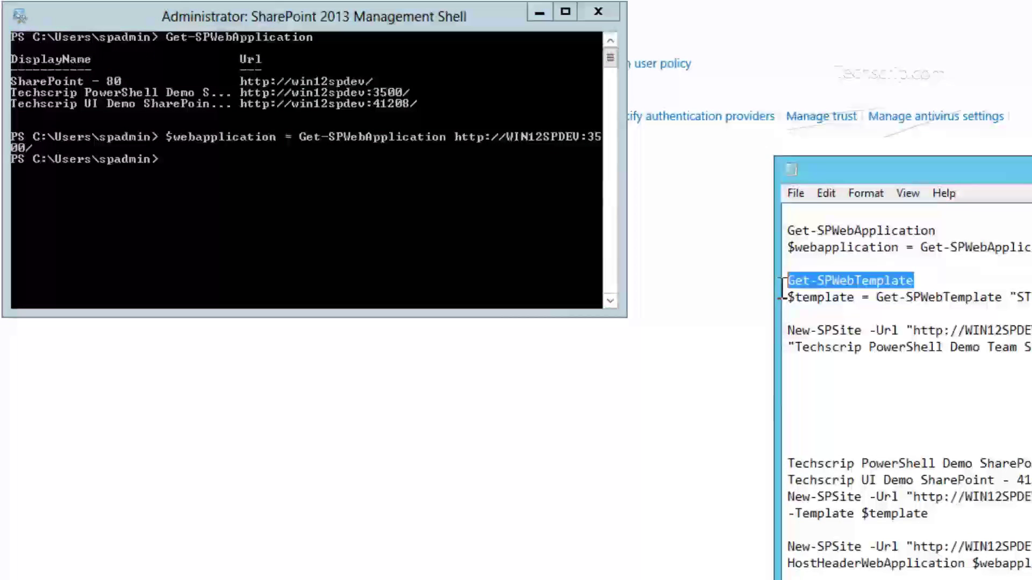
right_click(795, 281)
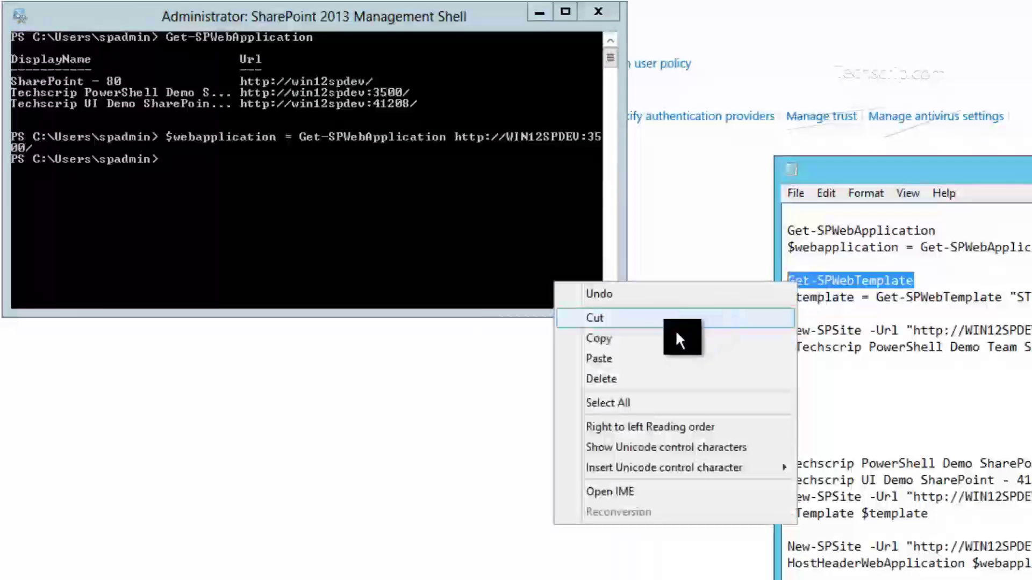
click(672, 338)
click(221, 167)
right_click(221, 170)
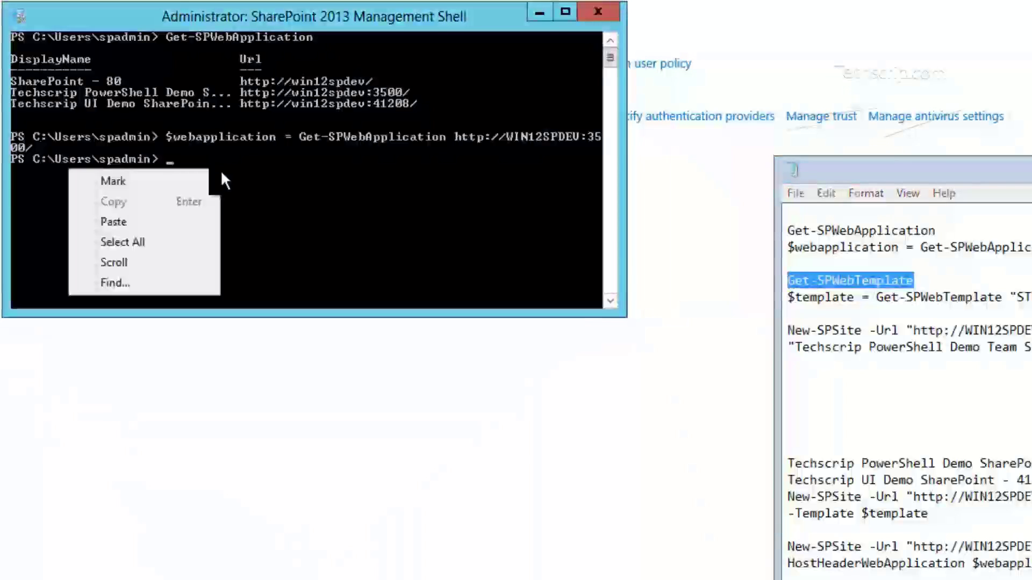
click(176, 222)
key(Return)
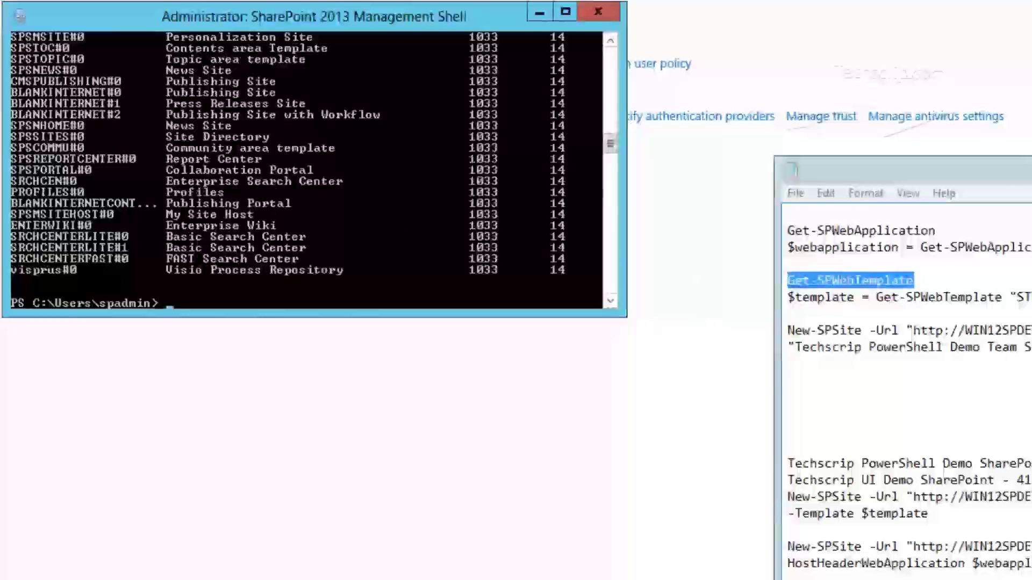
- Store the STS#0 team site template with $template = Get-SPWebTemplate "STS#0"
drag(1024, 297, 795, 310)
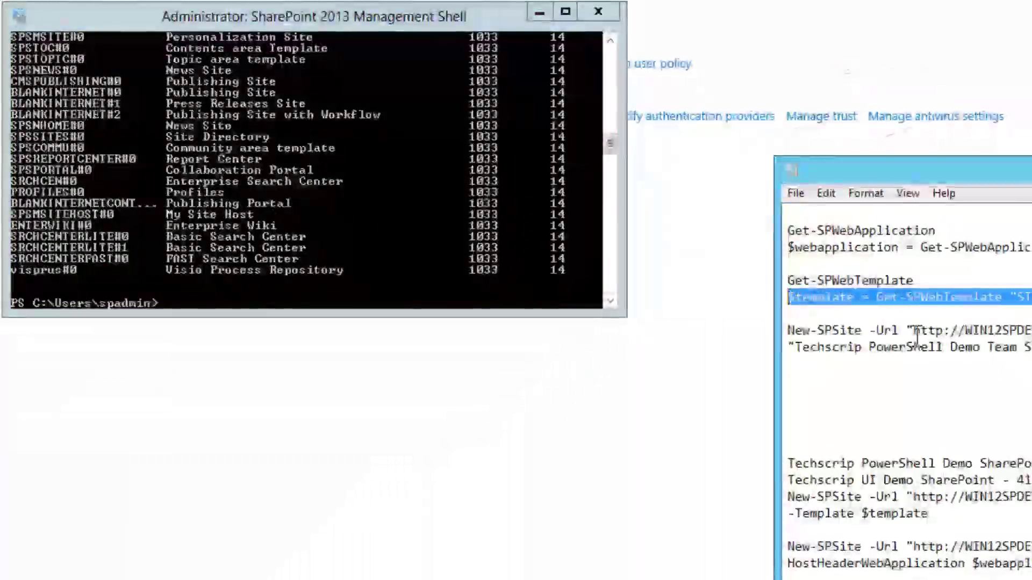
right_click(905, 294)
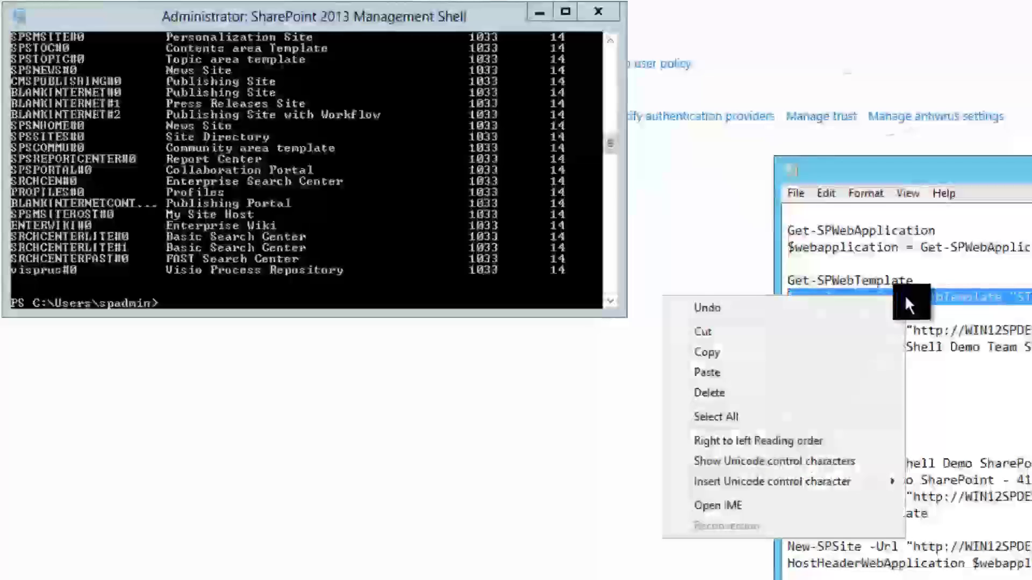
click(800, 352)
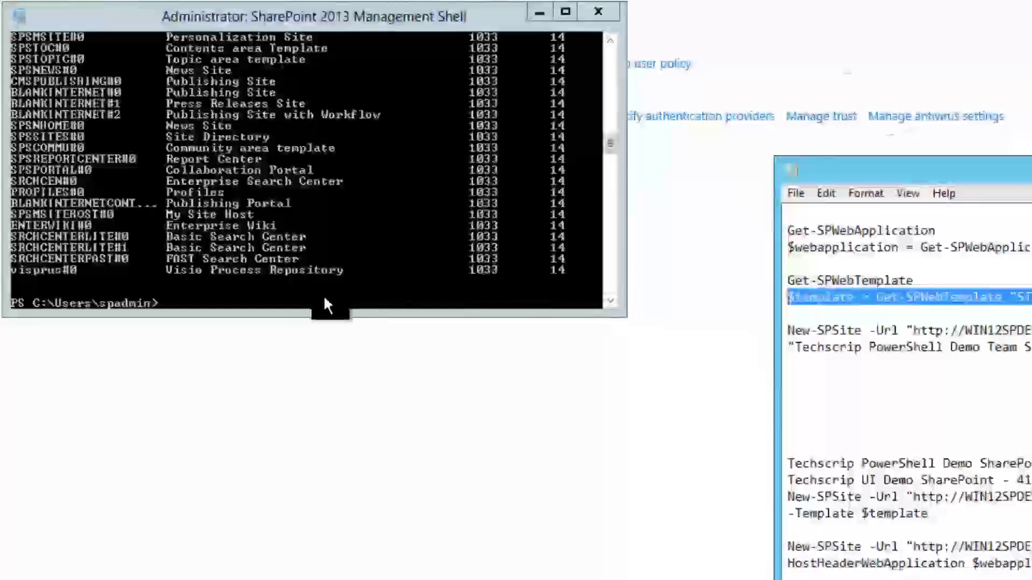
right_click(260, 297)
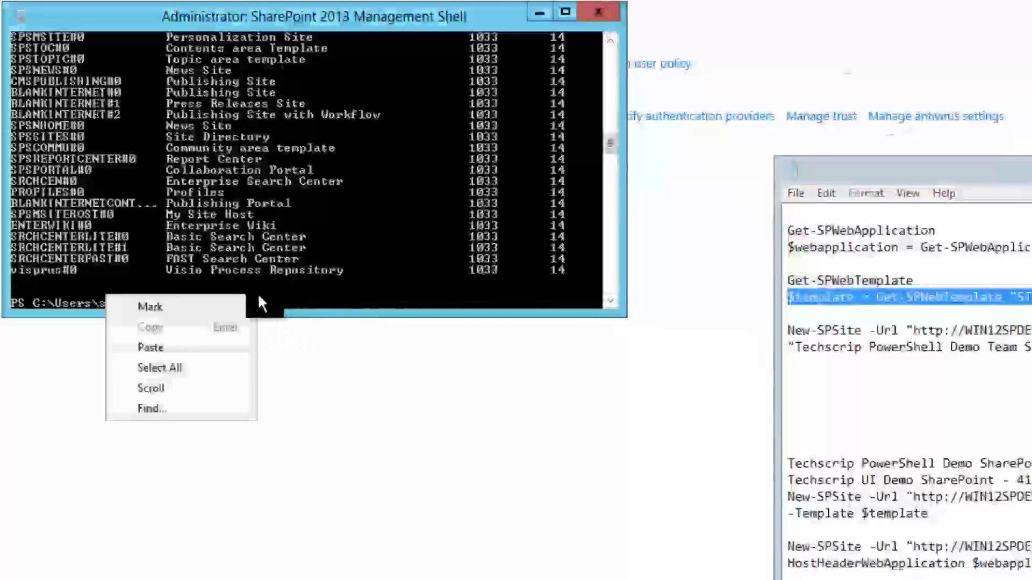
click(207, 346)
key(Return)
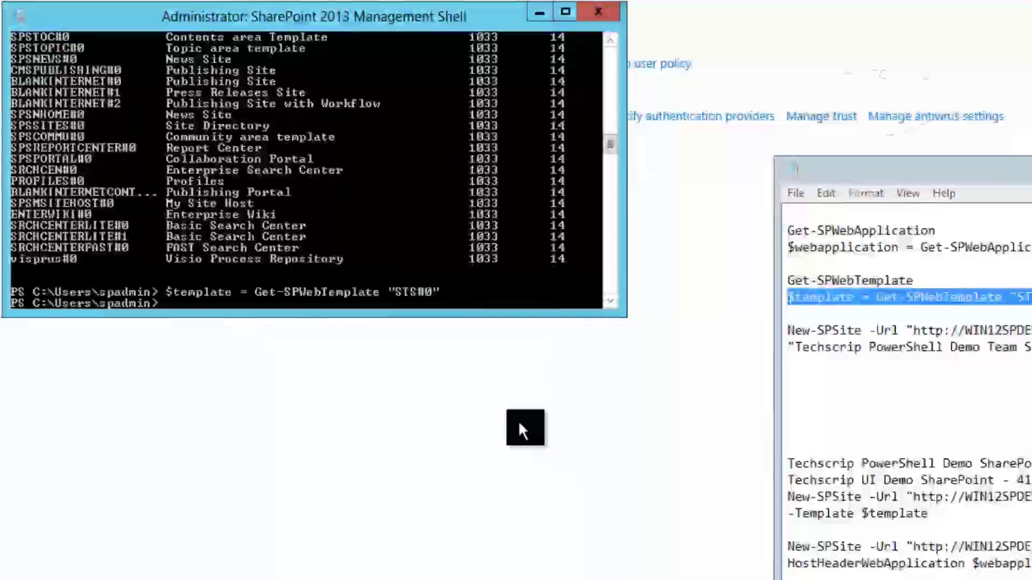
key(alt+Tab)
drag(1026, 349, 789, 331)
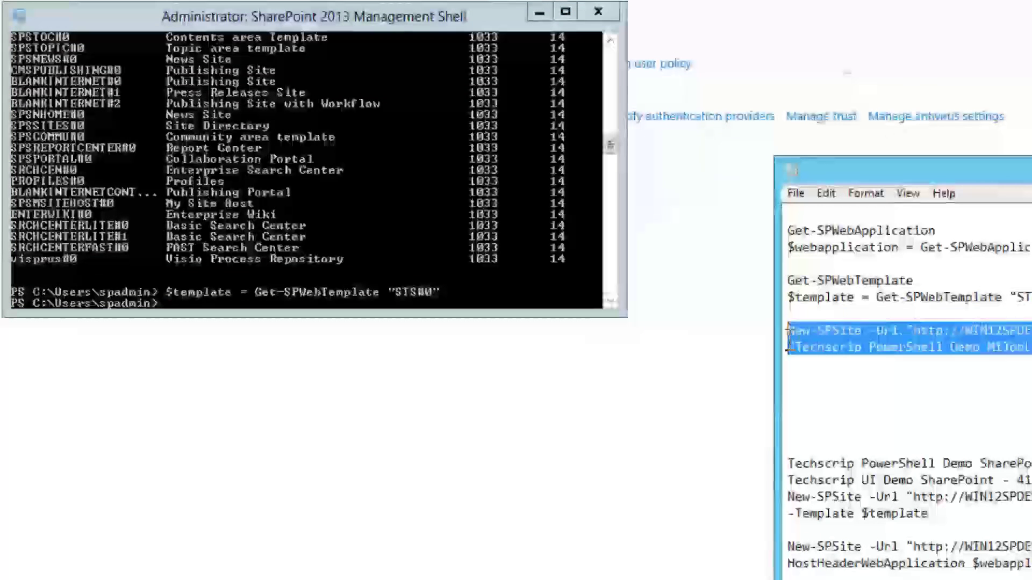
- Paste and run New-SPSite to create the Techscrip PowerShell Demo MiJobLink Team Site at /Sites/TPDMiJobLinkTeamSite
right_click(795, 334)
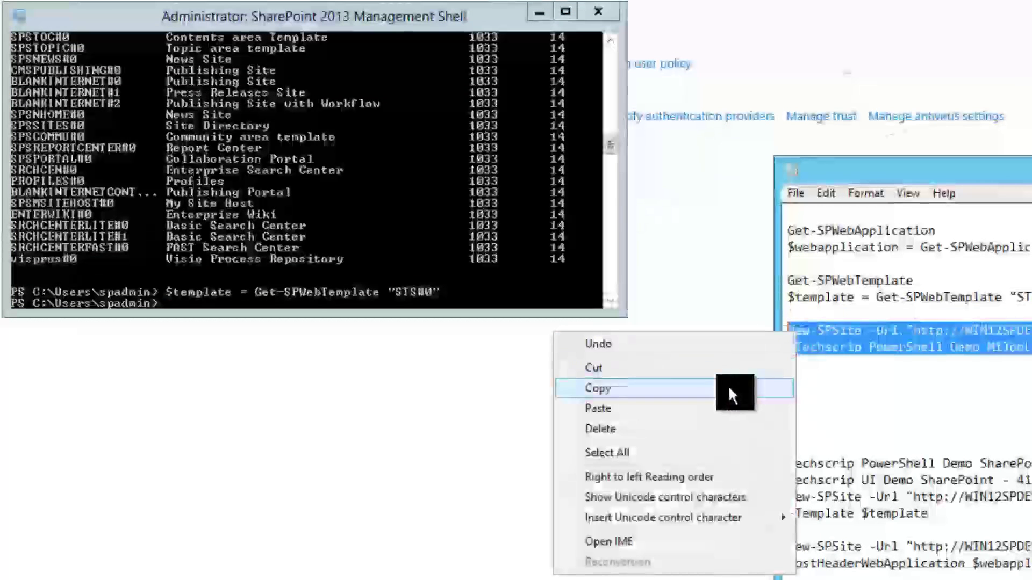
click(727, 387)
click(433, 293)
click(456, 292)
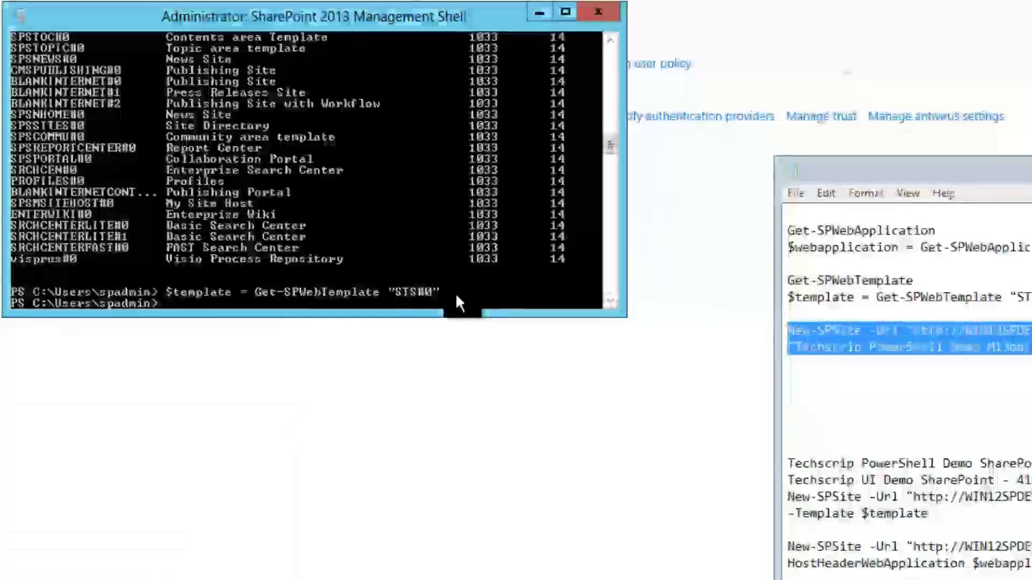
scroll(446, 252, down, 1)
right_click(280, 276)
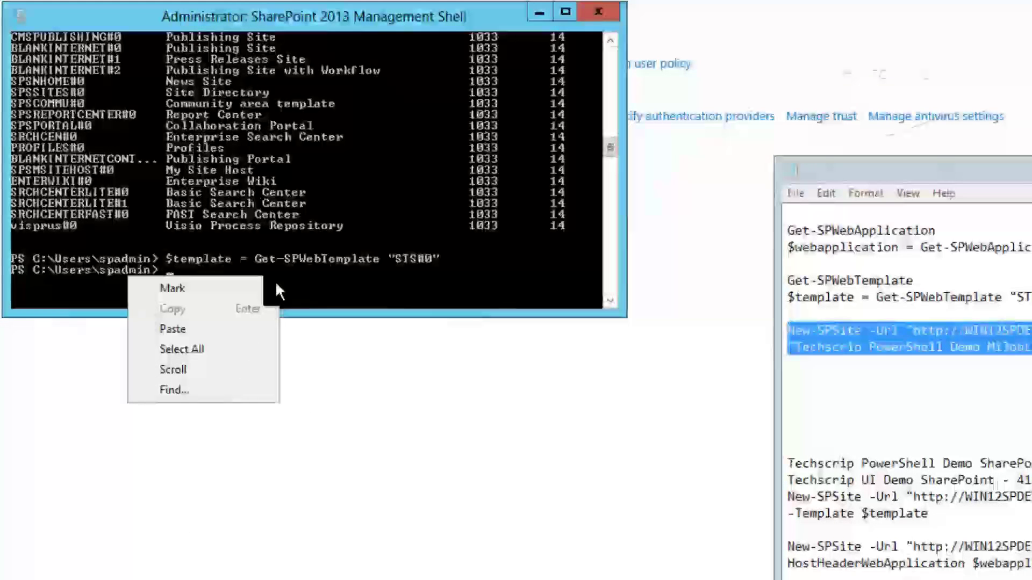
click(239, 323)
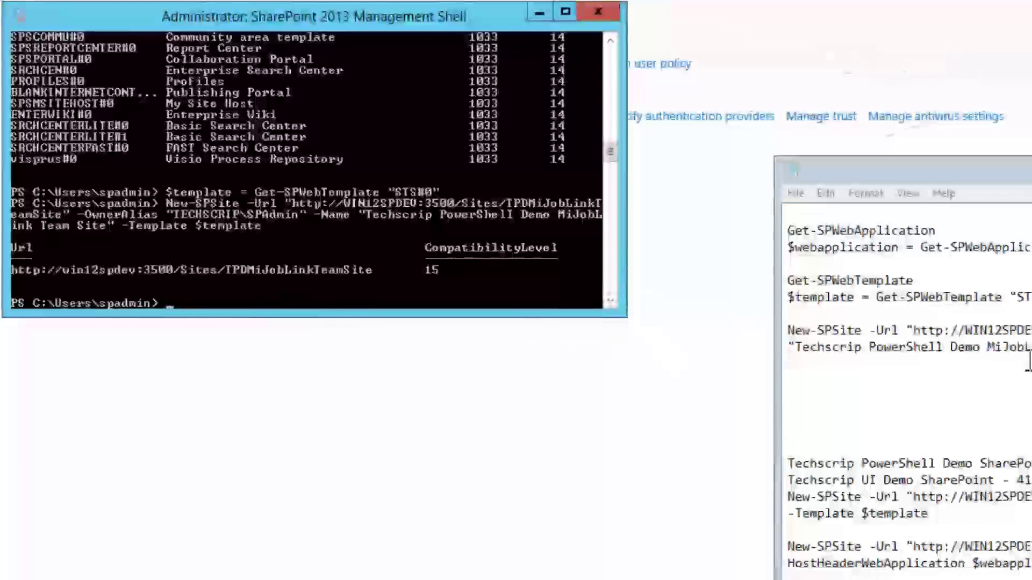
click(1005, 333)
- Open the new TPDMiJobLinkTeamSite URL and check its home page's Documents area
drag(1029, 330, 916, 332)
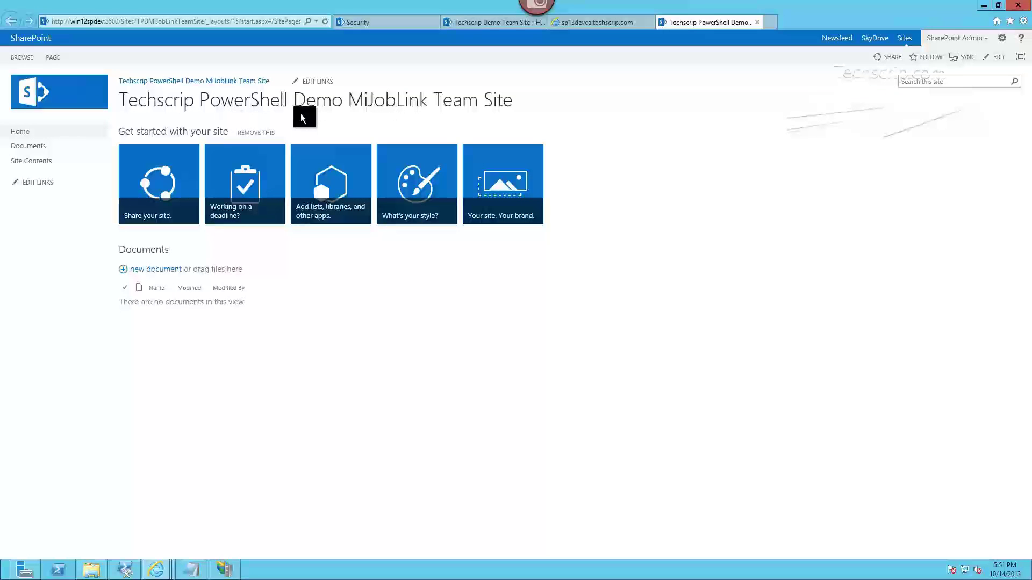
click(600, 292)
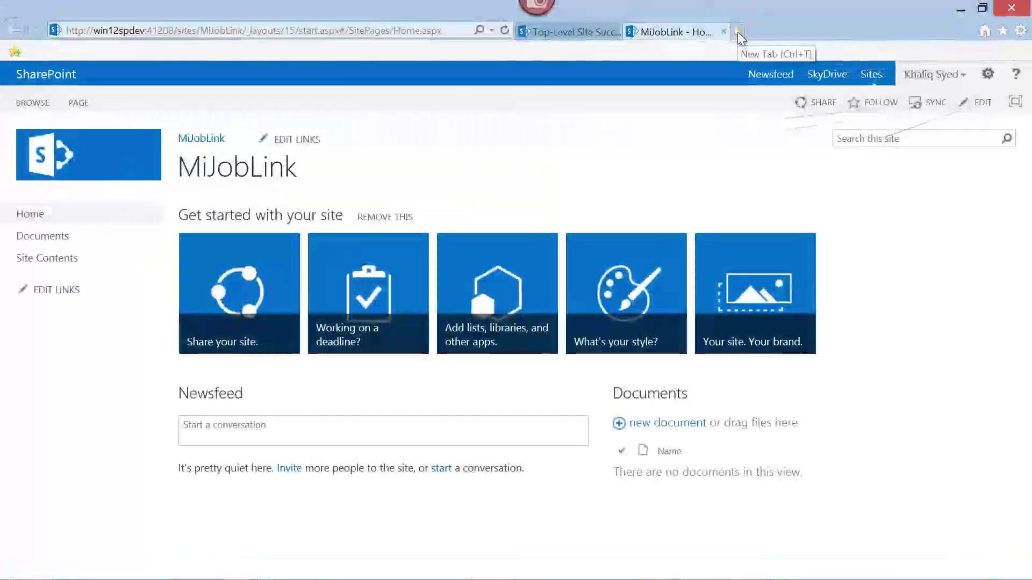
click(738, 32)
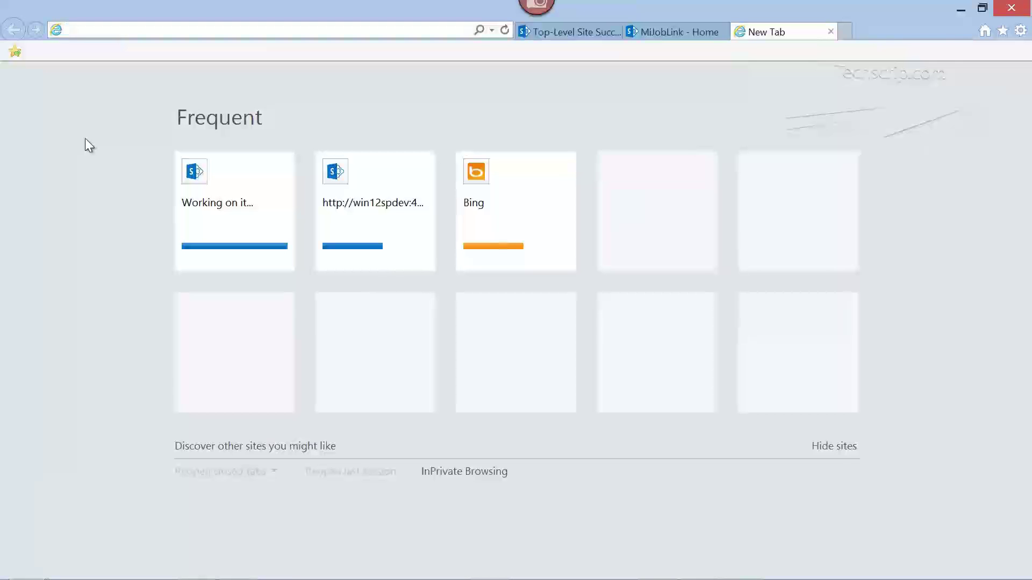
text(www.office)
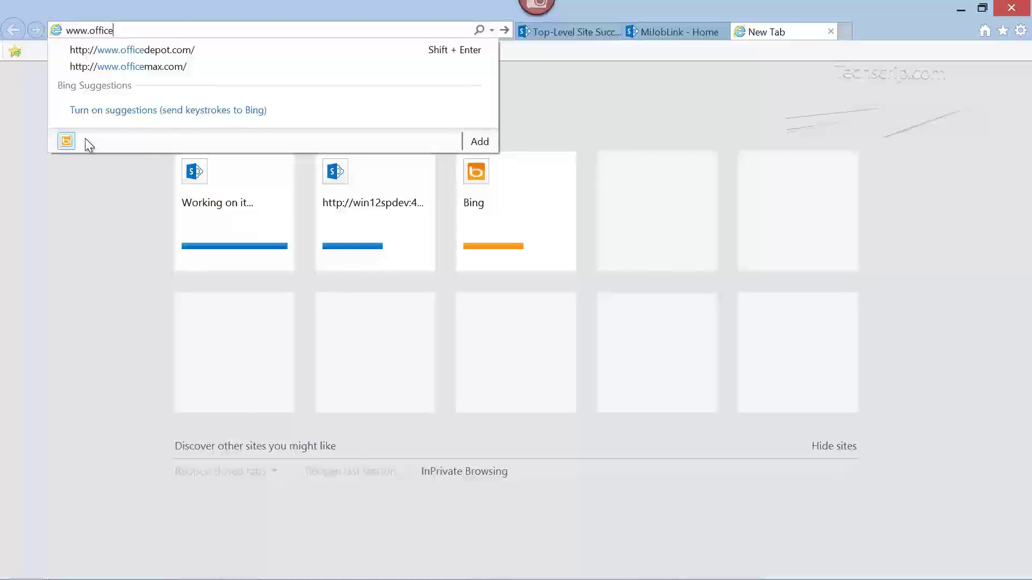
text(365.com)
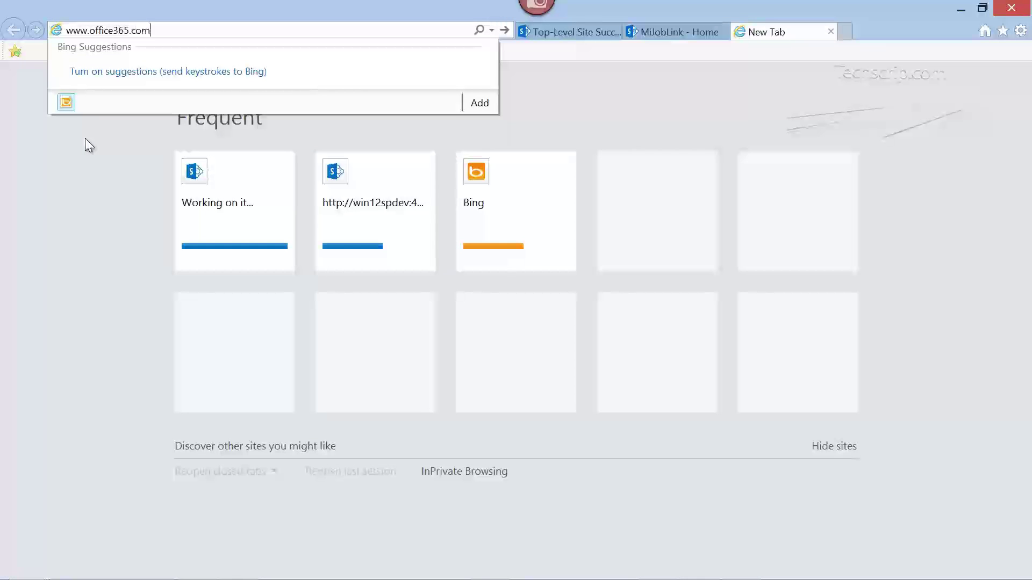
key(Return)
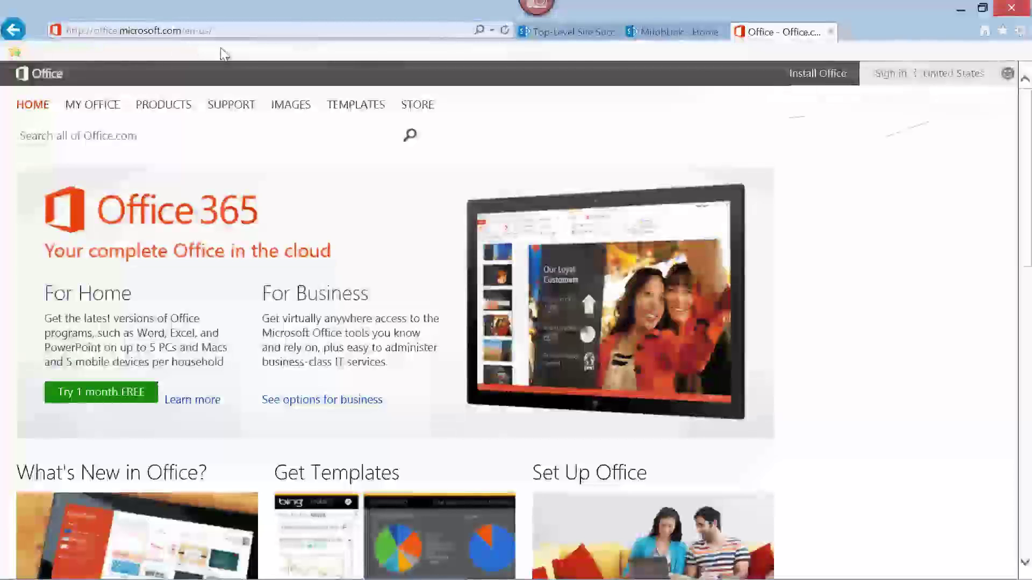
- Sign in to Office 365 with the admin account's e-mail and password
click(892, 75)
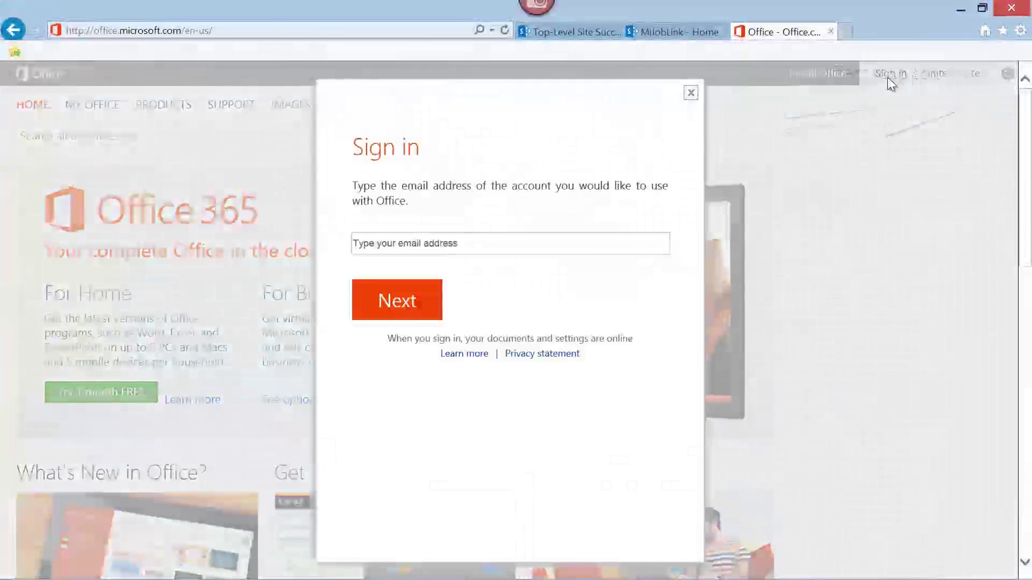
click(532, 244)
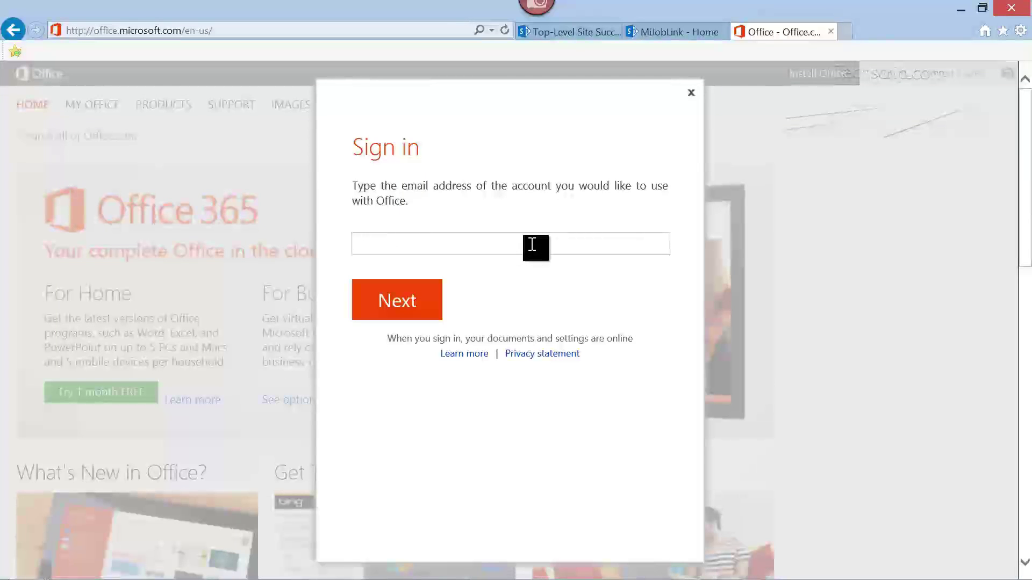
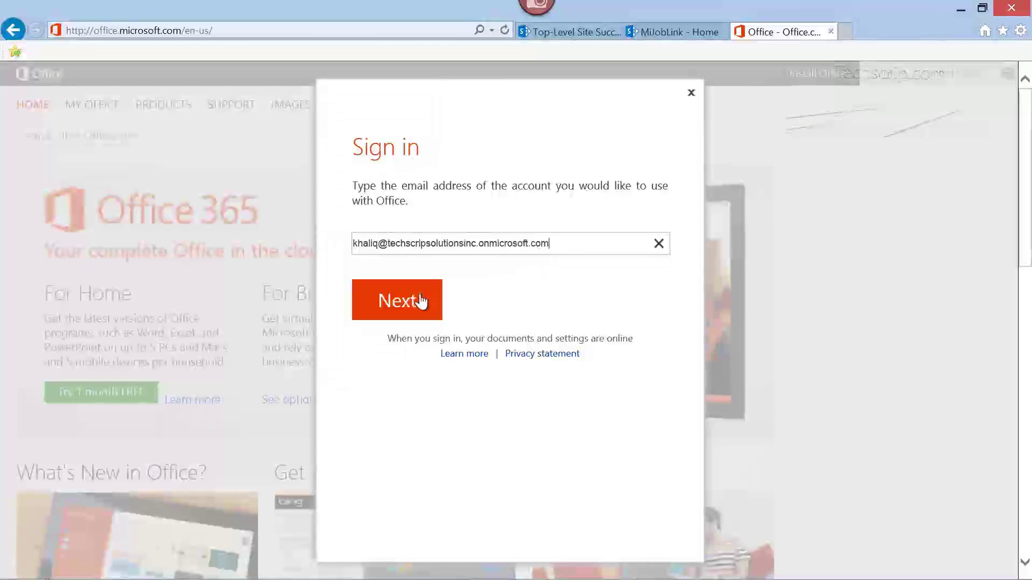
click(420, 304)
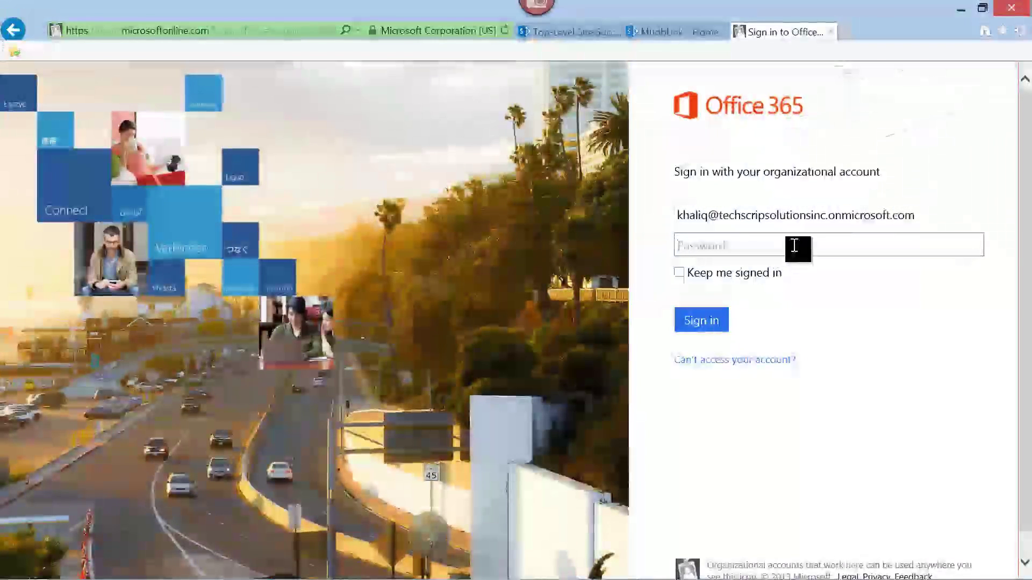
text(••••)
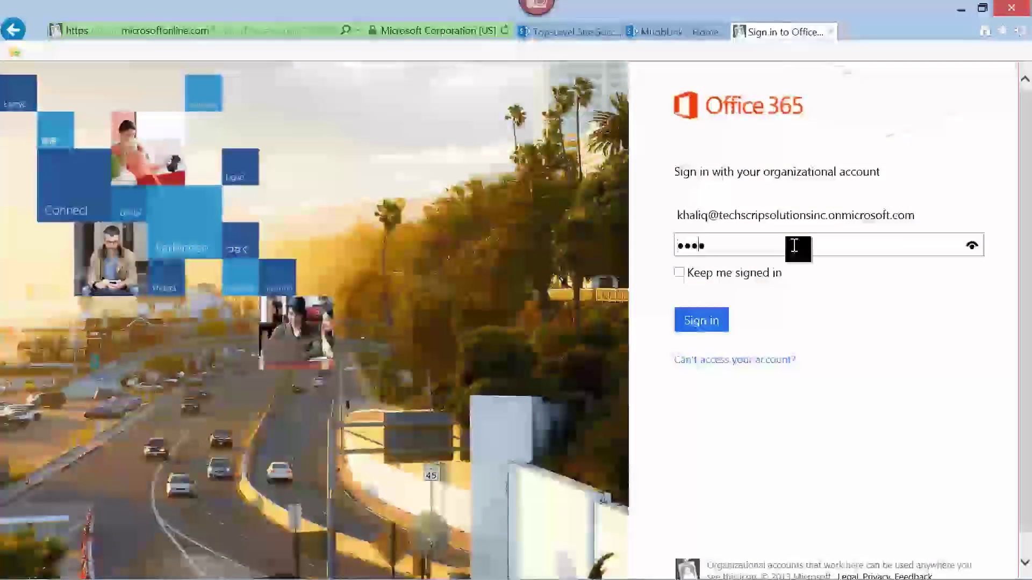
text(••••••••)
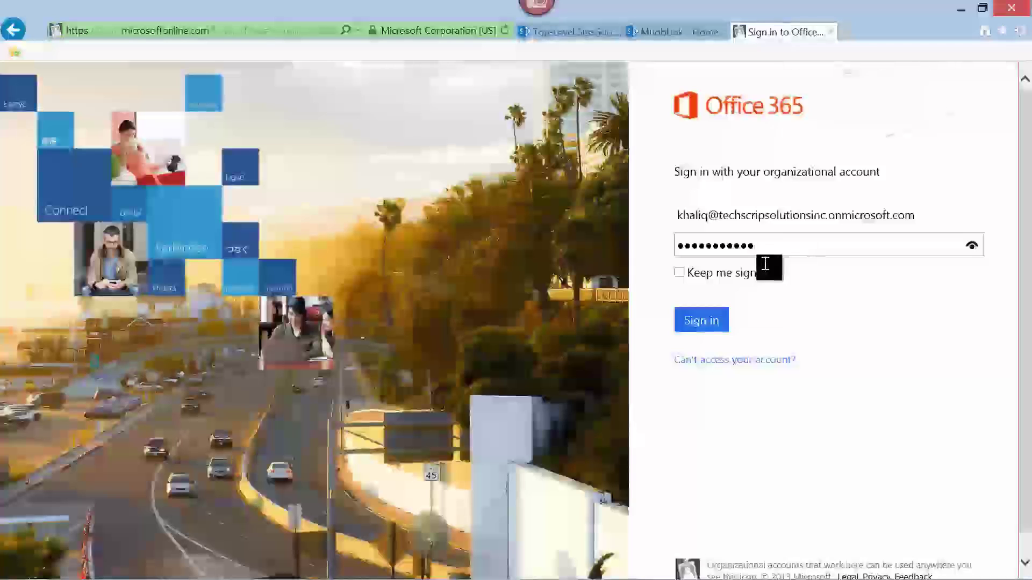
click(691, 322)
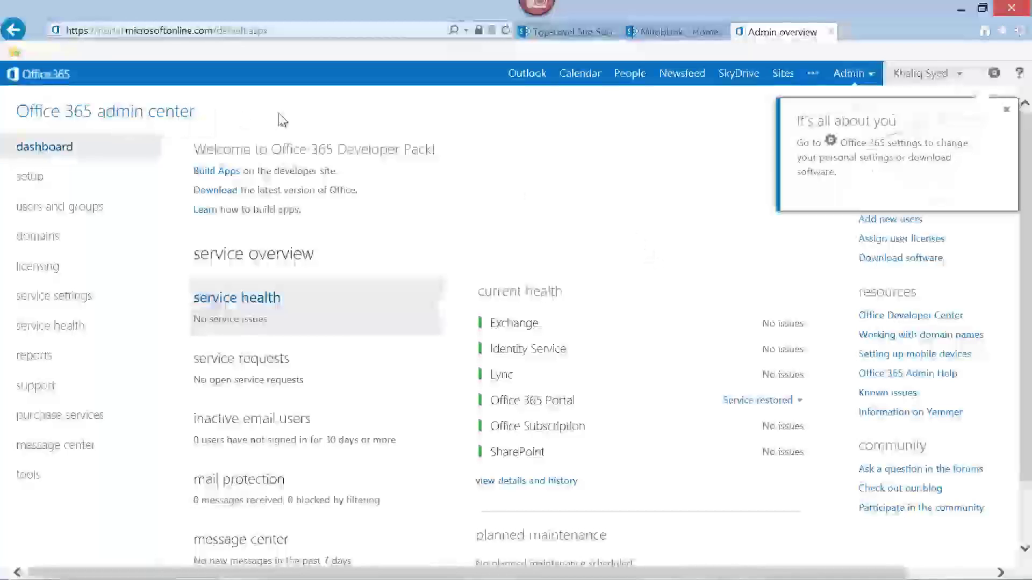
- Dismiss the welcome tip and choose SharePoint from the Admin menu
click(1006, 109)
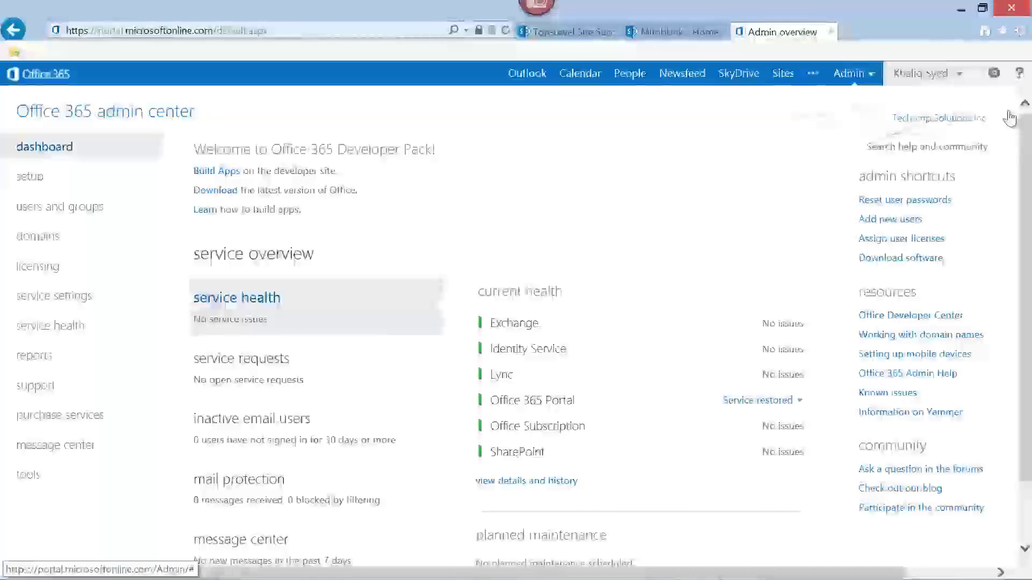
click(872, 78)
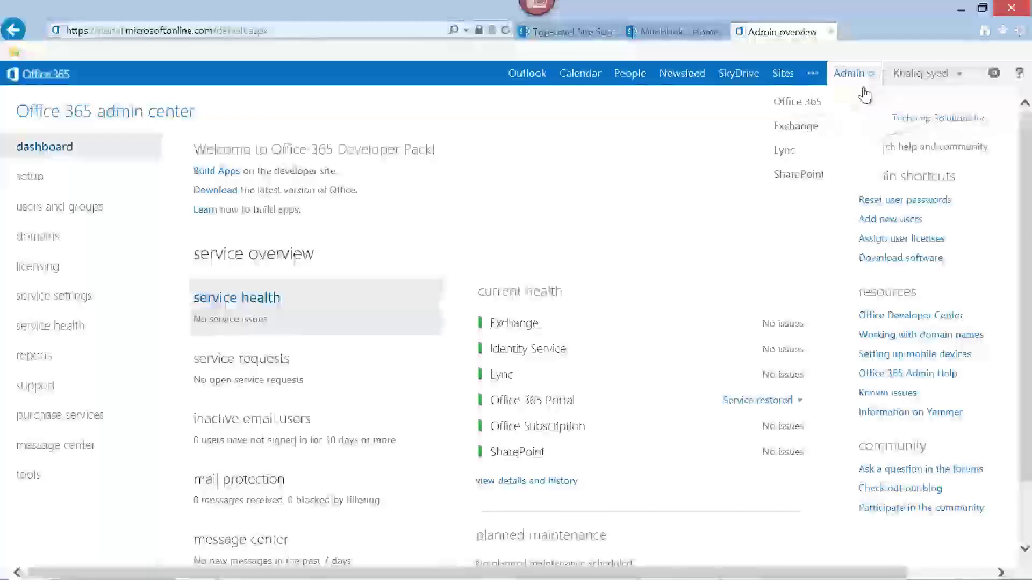
click(811, 180)
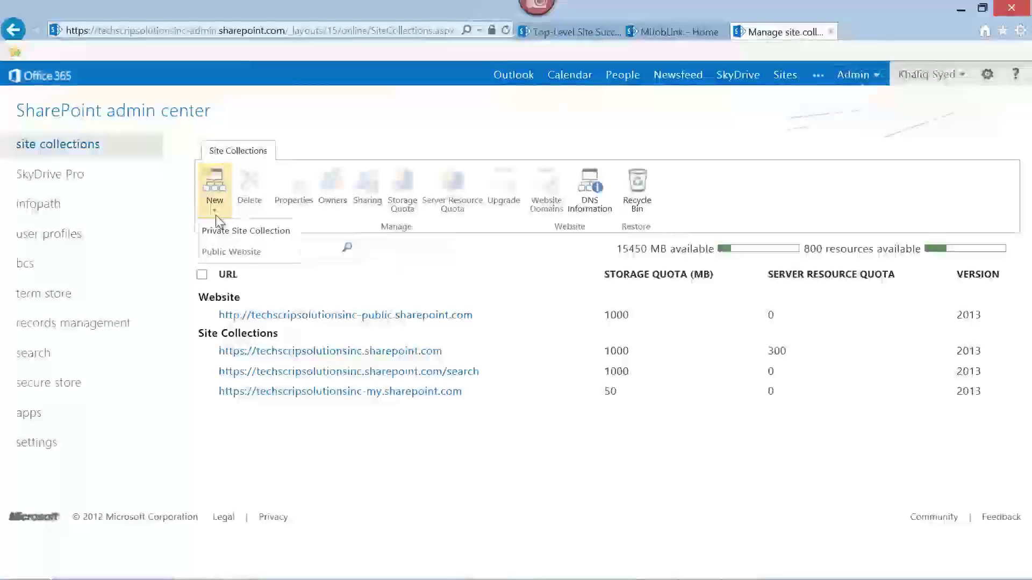
- Start a private site collection titled 'MiJobLink In Cloud' at /sites/MiJobLinkInCloud using Team Site
click(215, 215)
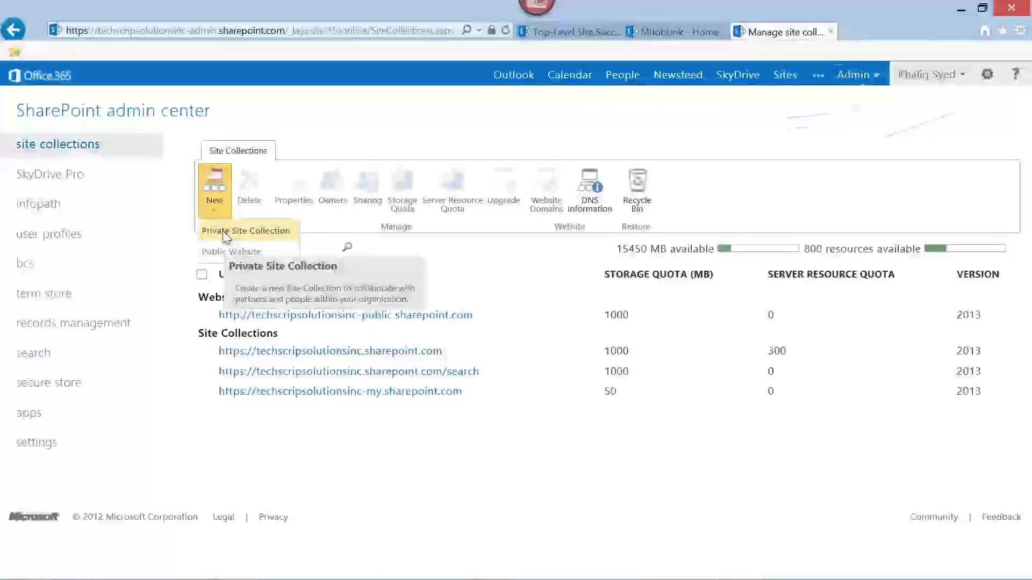
click(225, 236)
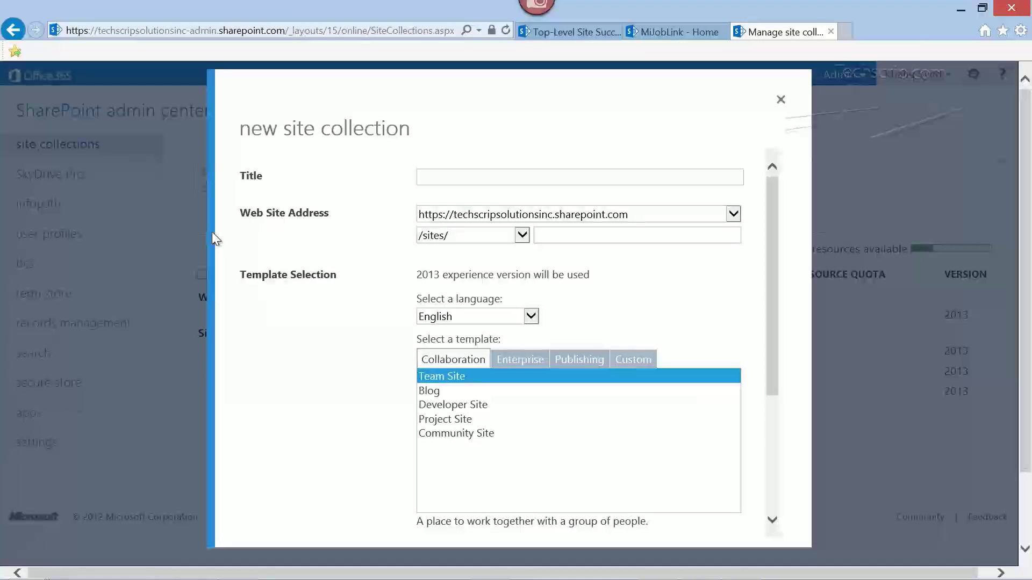
click(468, 177)
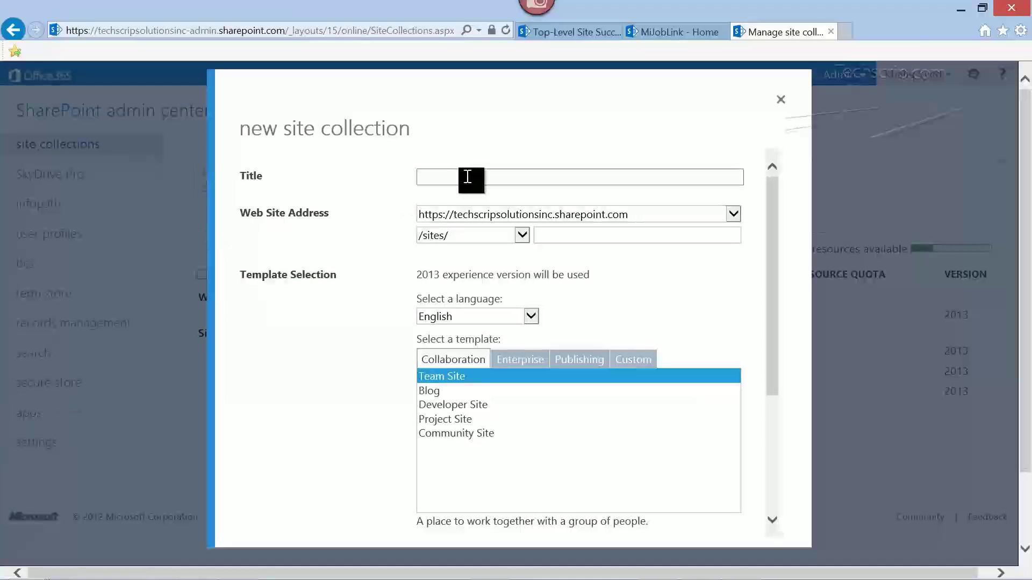
text(MiJobLink In Cloud)
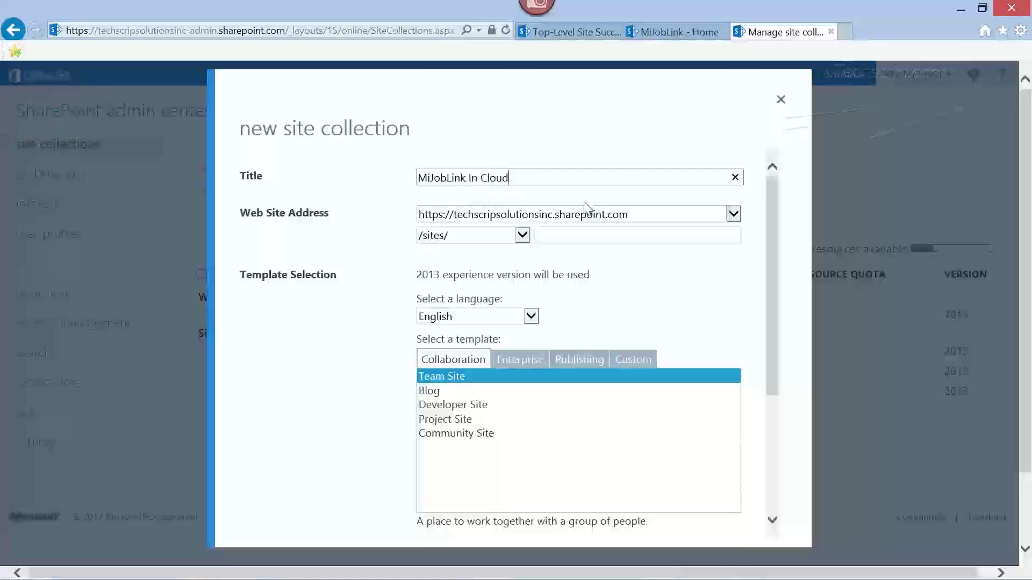
click(555, 237)
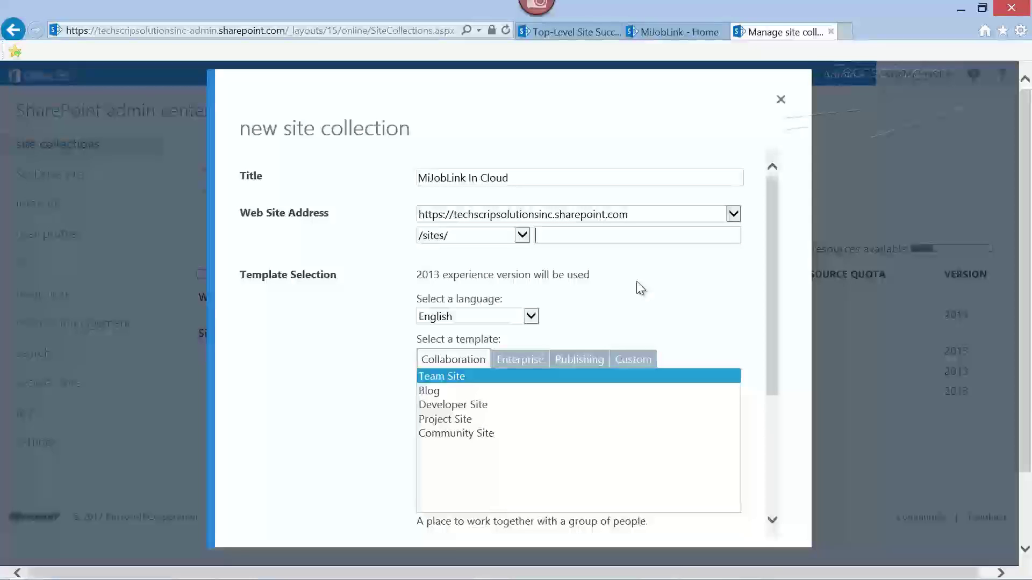
text(MiJobLink)
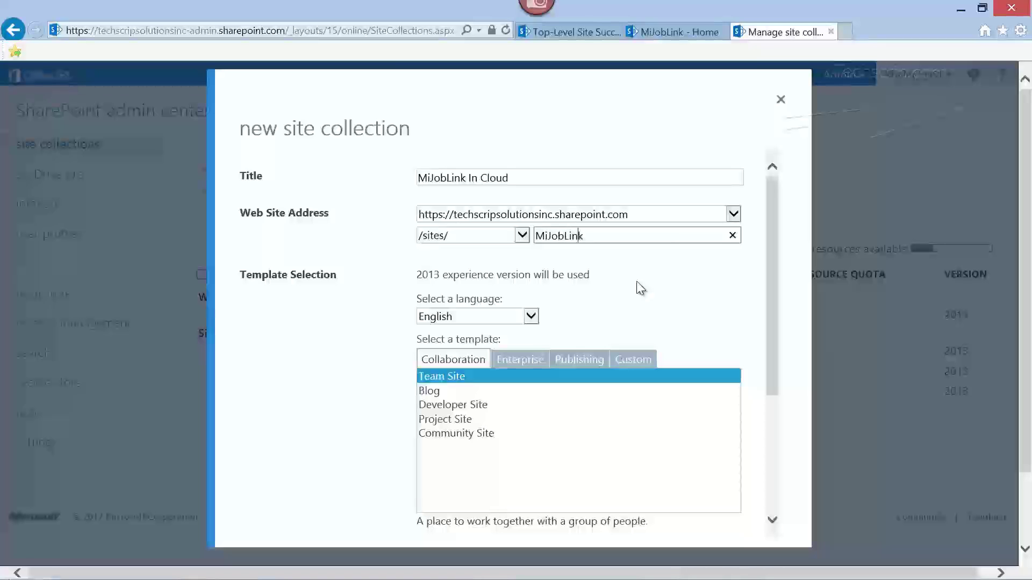
text(InCloud)
click(429, 381)
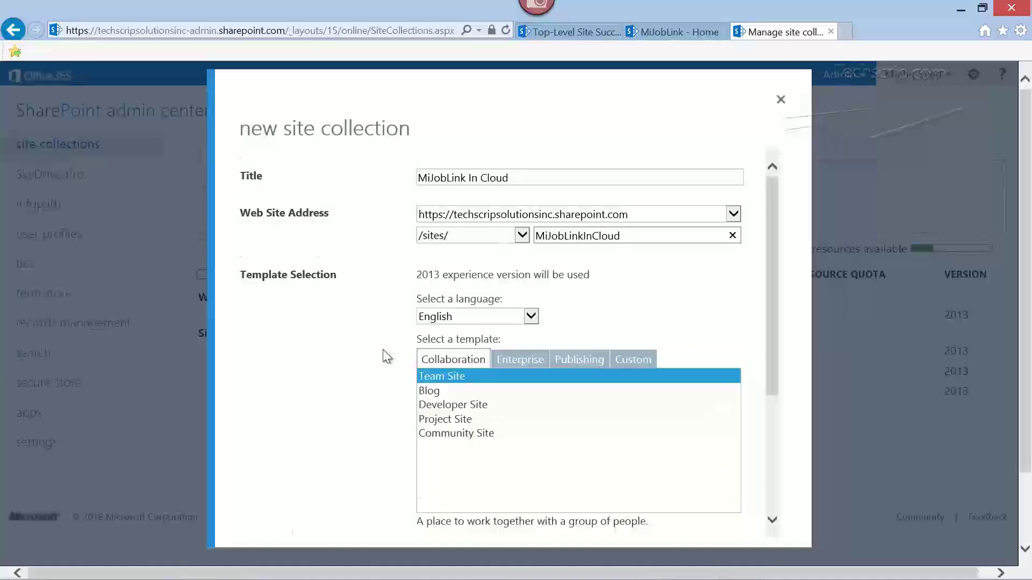
- Keep English as the new site collection's language
scroll(385, 357, down, 1)
scroll(387, 357, down, 1)
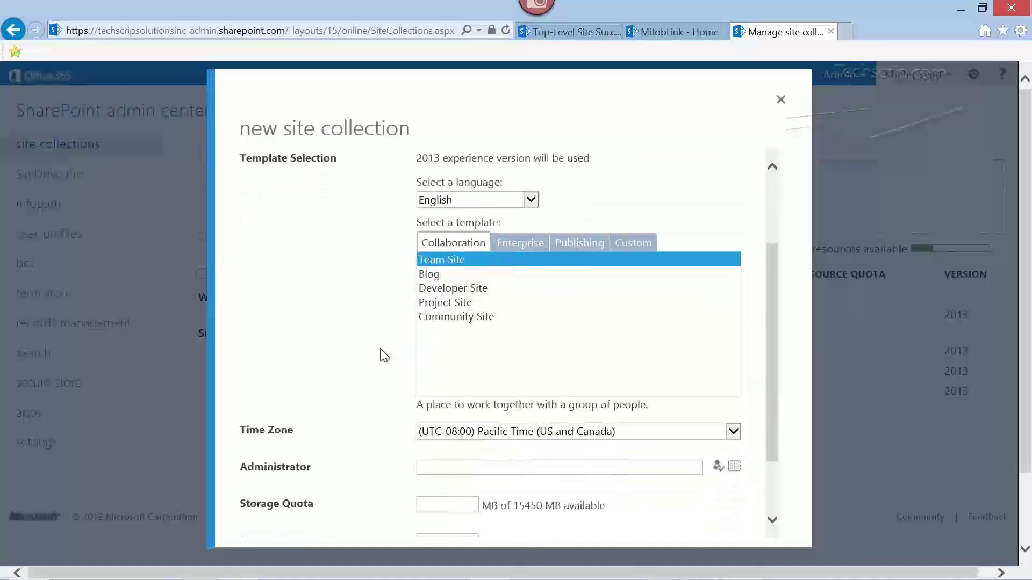
scroll(391, 253, up, 2)
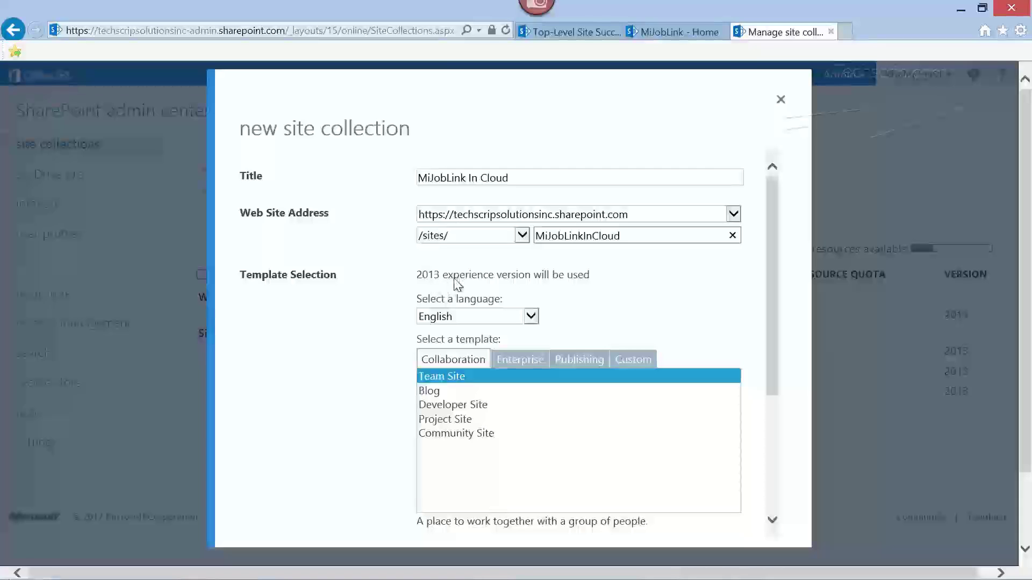
click(530, 317)
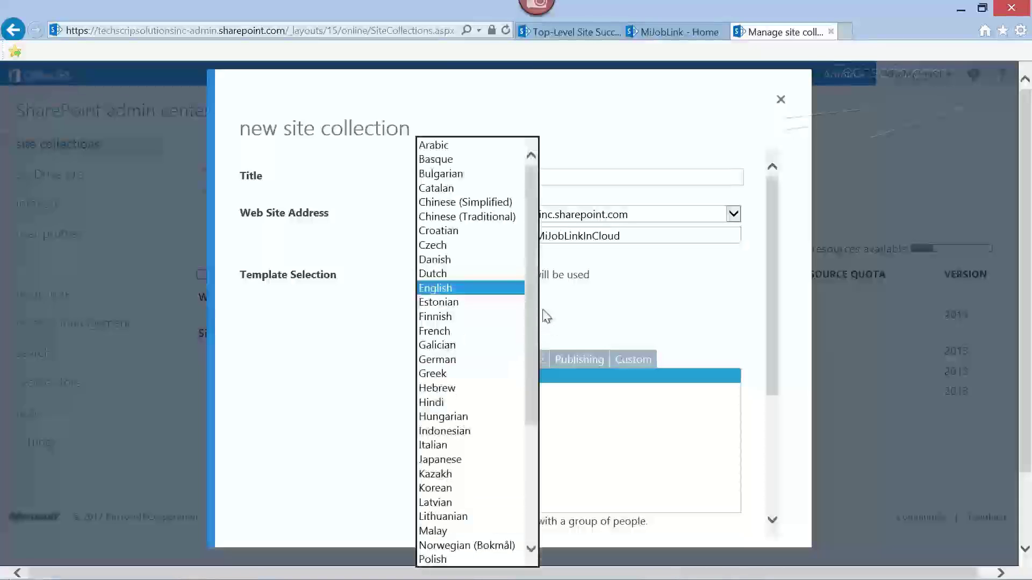
click(431, 289)
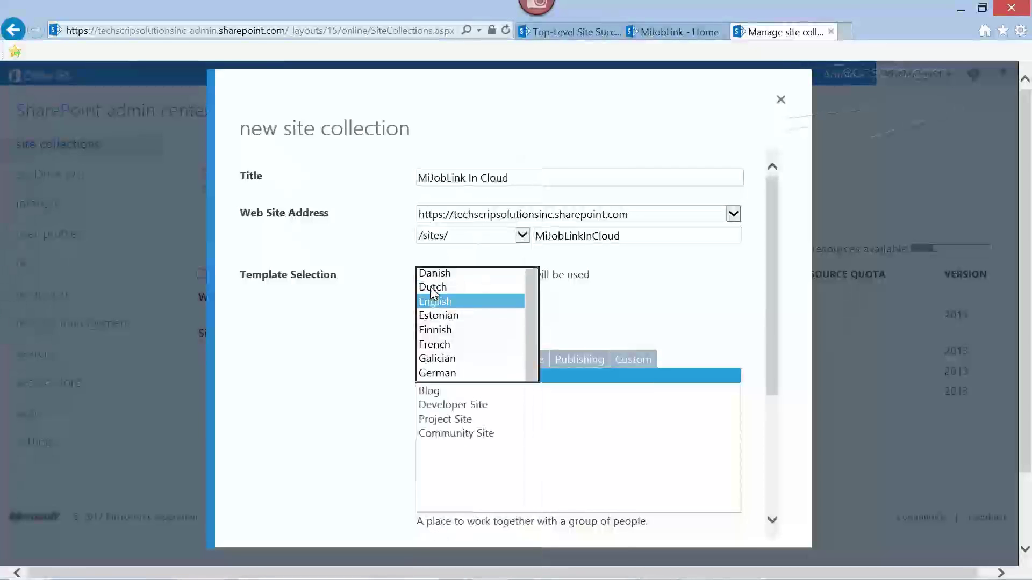
click(433, 299)
- Set the signed-in user as administrator and a 100 MB storage quota, then create it
scroll(312, 323, down, 2)
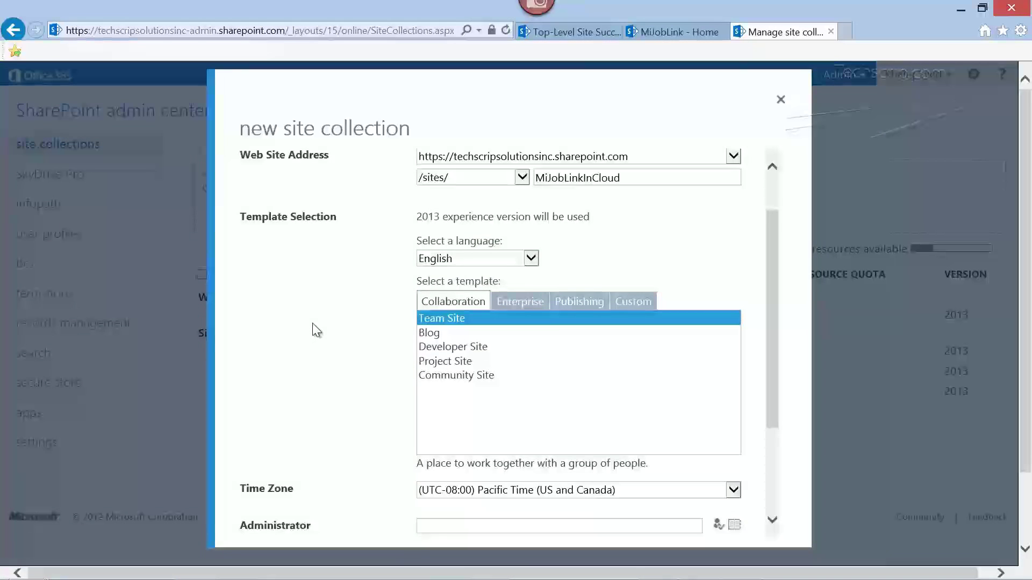
scroll(312, 324, down, 2)
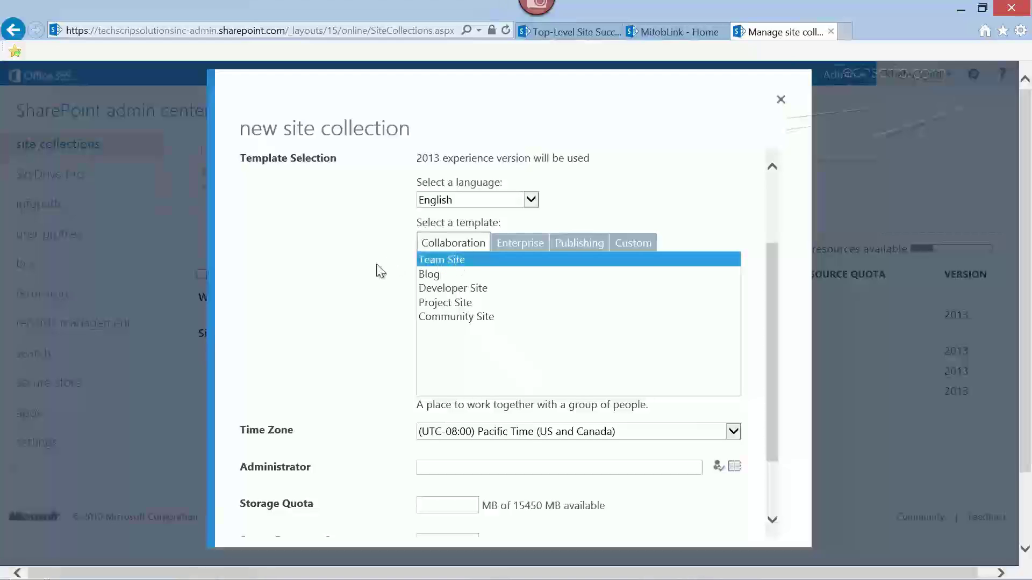
scroll(375, 270, down, 5)
click(511, 306)
text(khaliq)
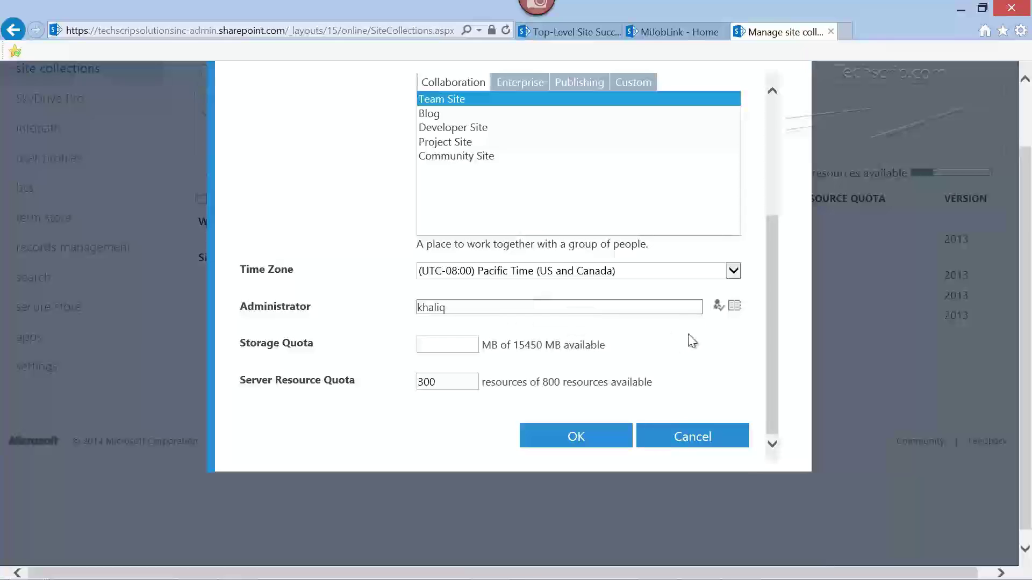
click(718, 306)
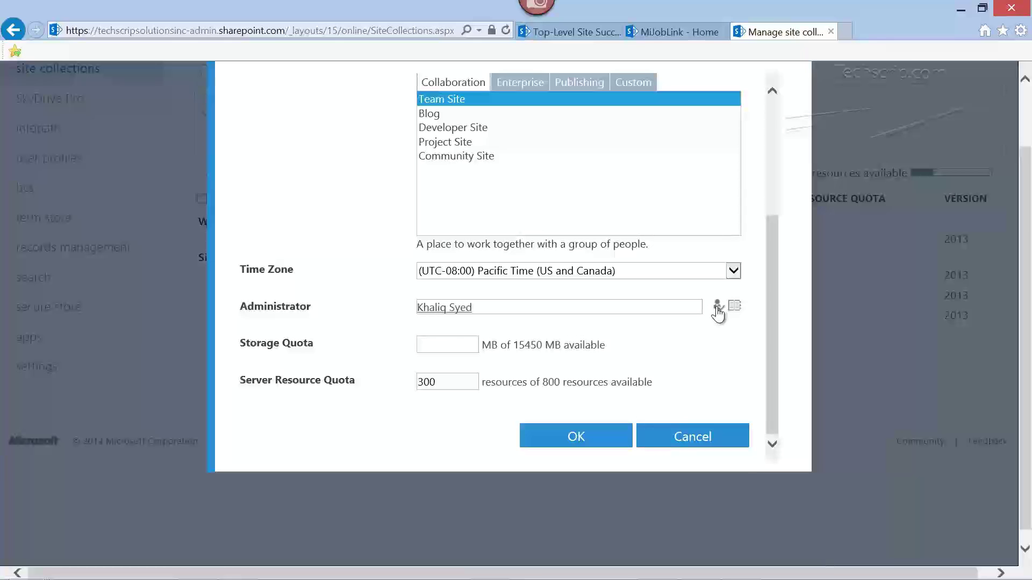
click(444, 345)
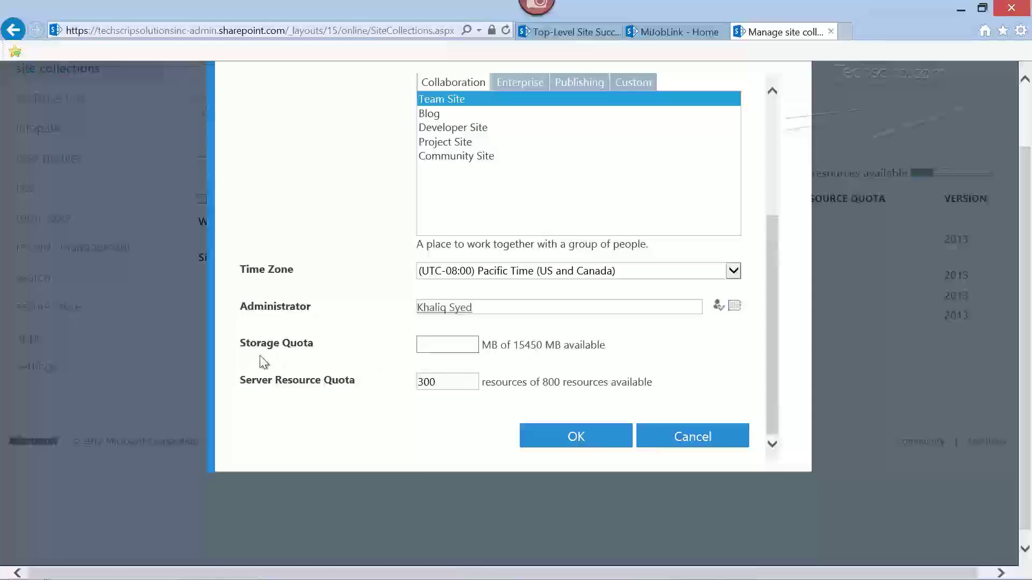
text(100)
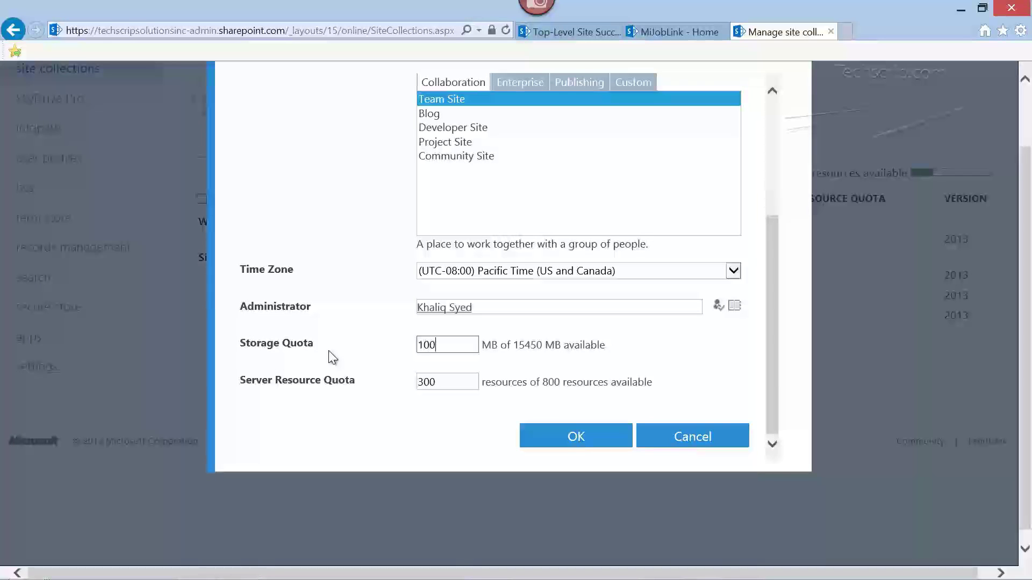
click(580, 438)
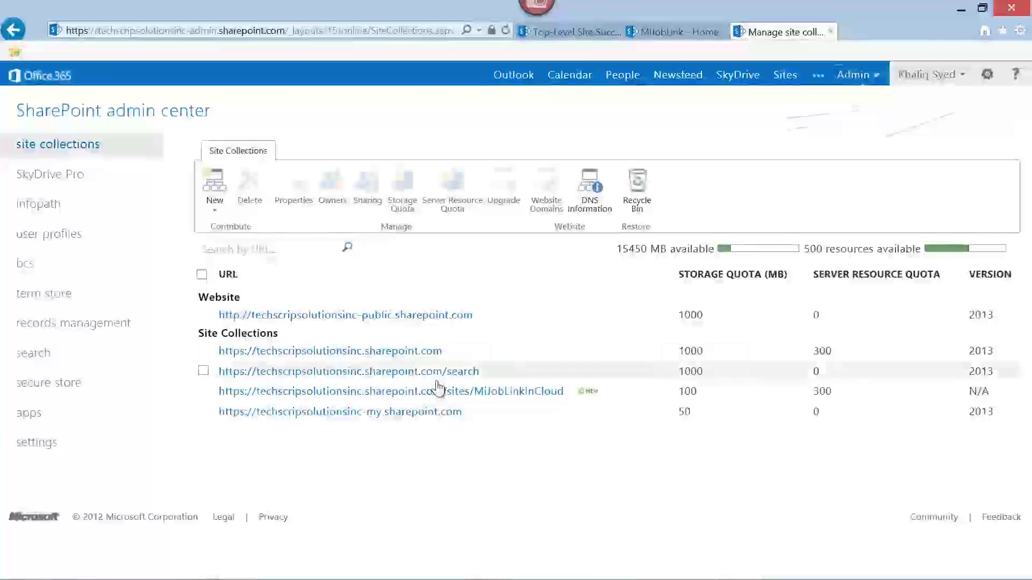
- Copy the MiJobLinkInCloud site collection address and open a blank browser tab
drag(564, 394, 223, 400)
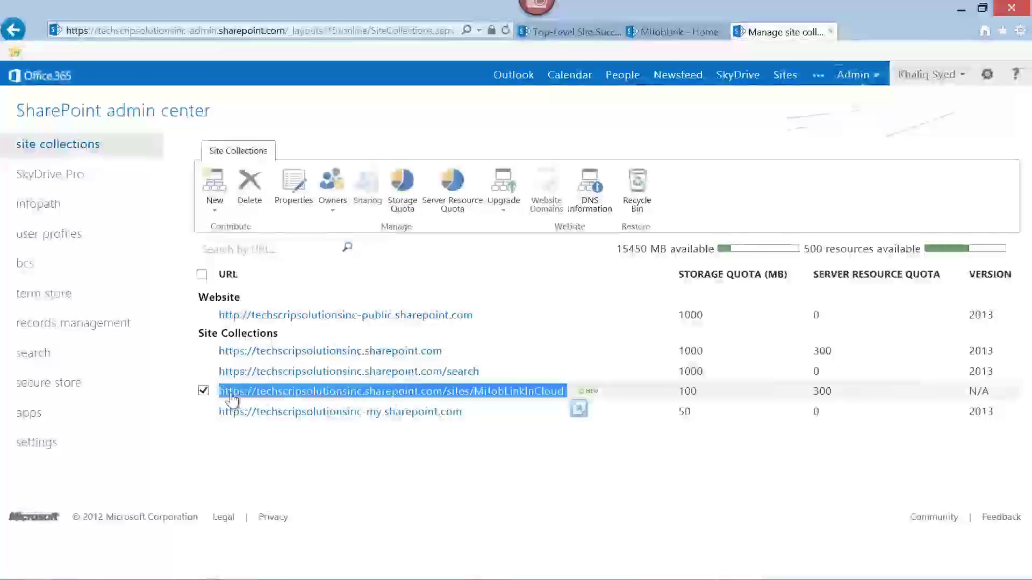
right_click(511, 388)
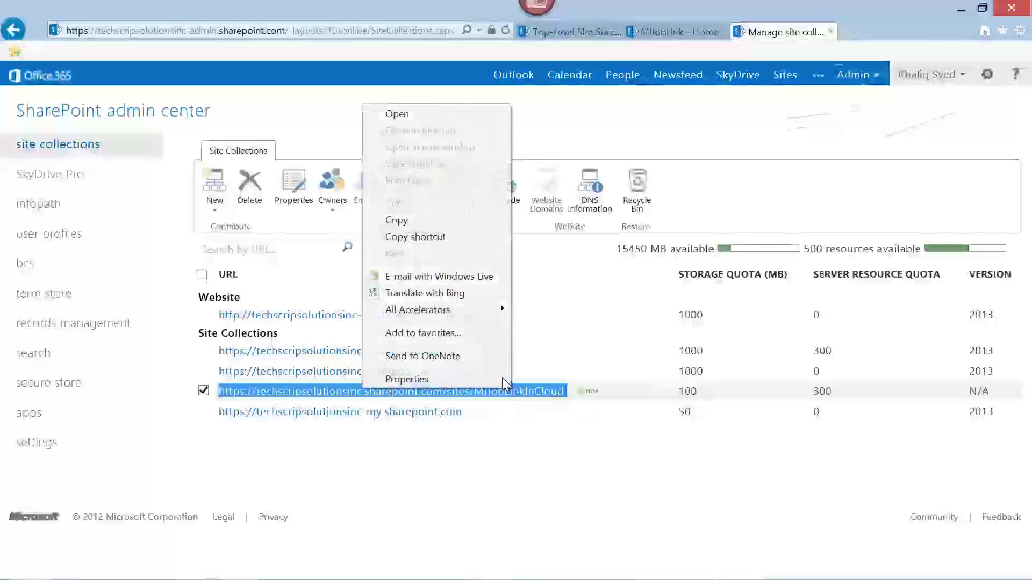
click(456, 222)
click(843, 31)
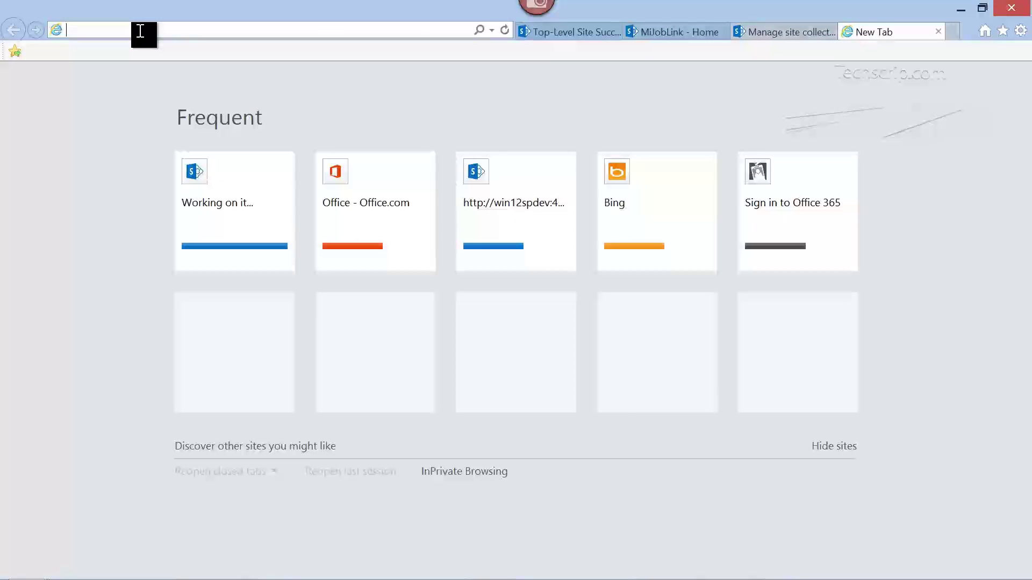
- Open the MiJobLink In Cloud site from the pasted address, then return to the PowerPoint slide show
text(https://techscriptsolutionsinc.sharepoint.com/sites/MiJobLinkInCloud)
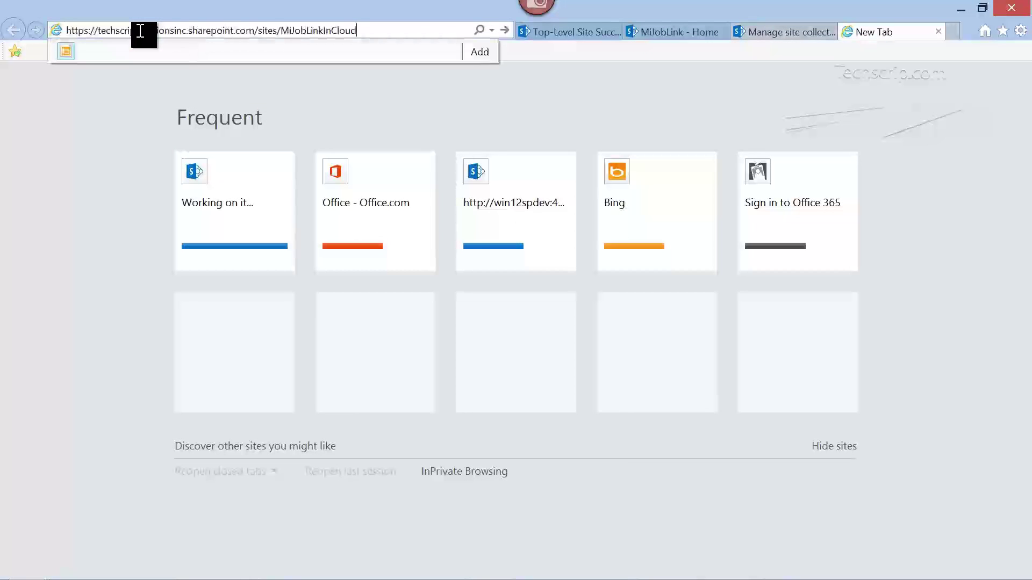
key(Return)
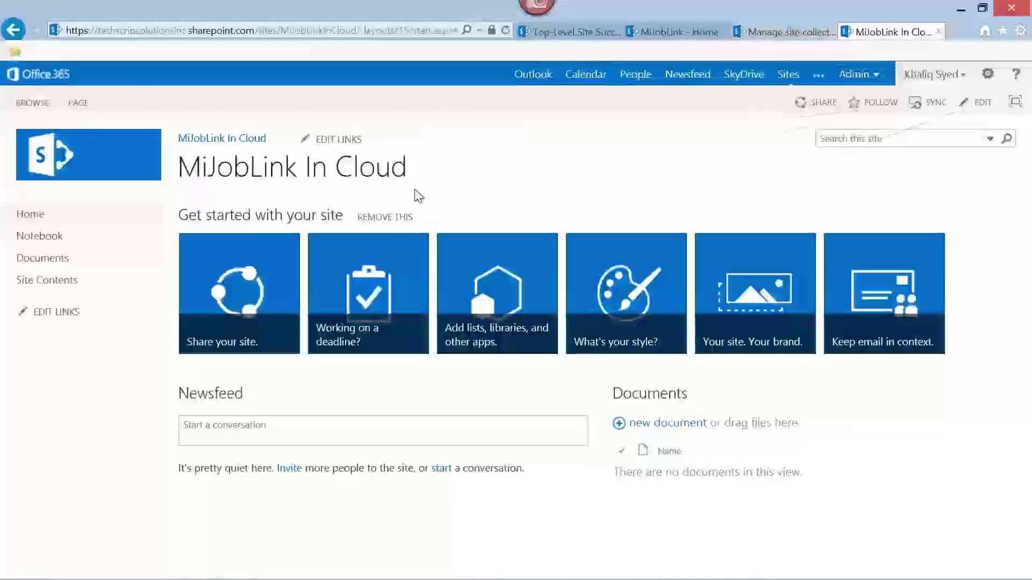
mouse_move(322, 578)
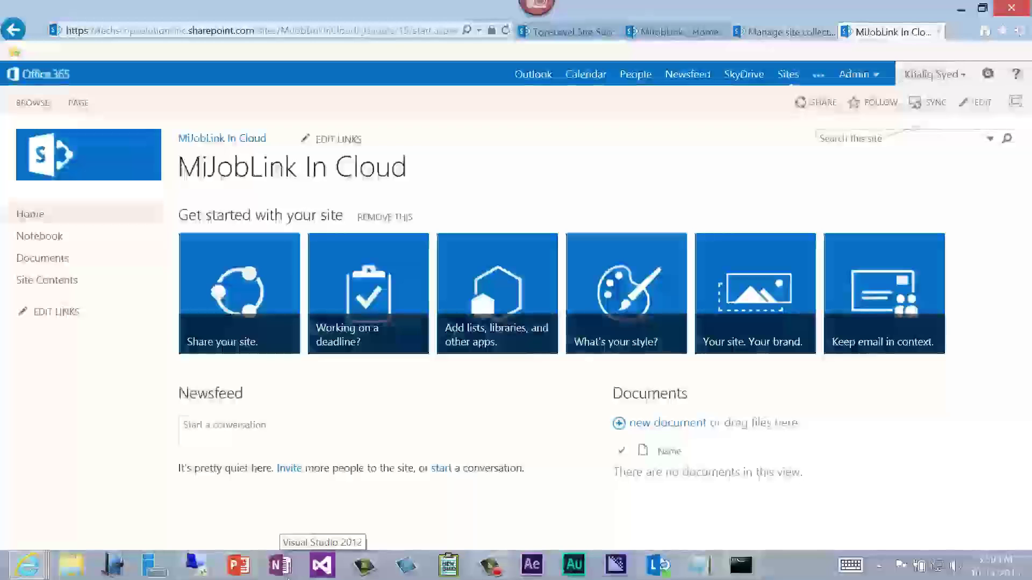
click(237, 487)
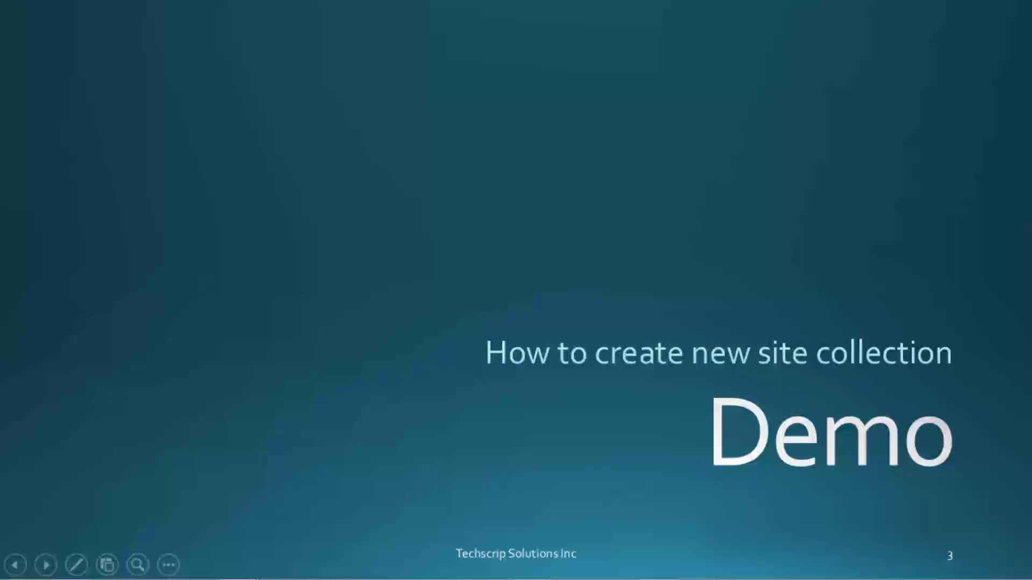